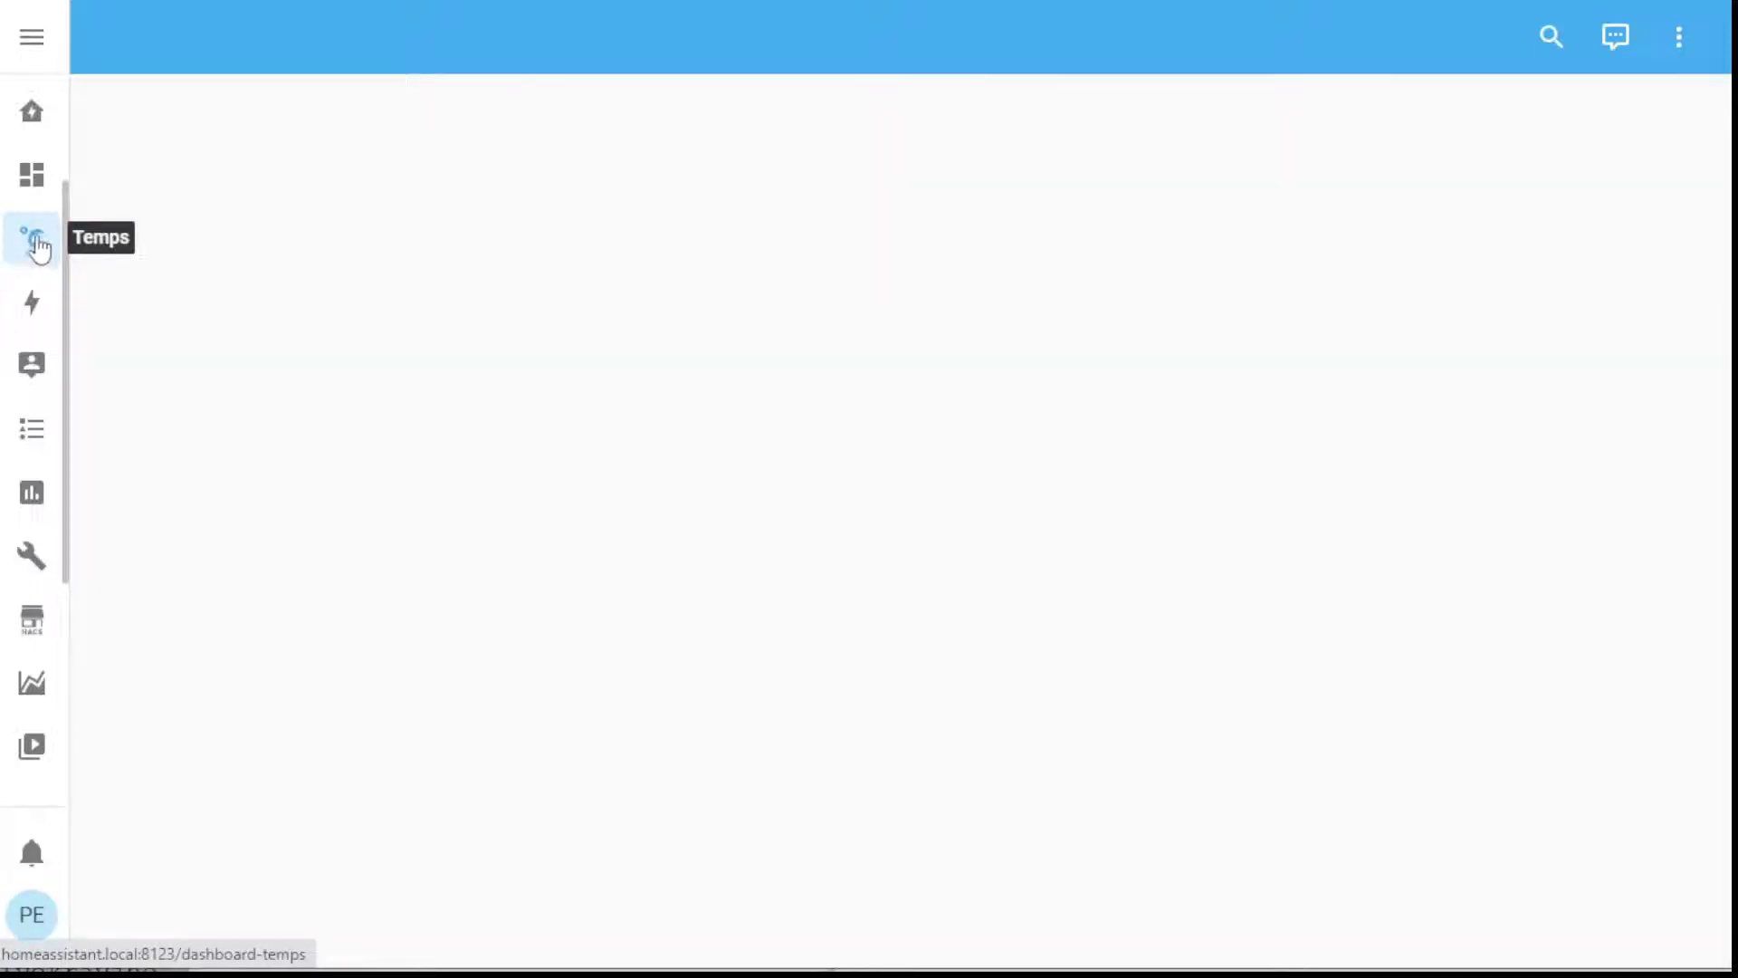
Add a Ruuvi_1 Temperature card (19.86 °C) to the Home view of the Temps dashboard.
{"action": "left_click", "coordinate": [1679, 37]}
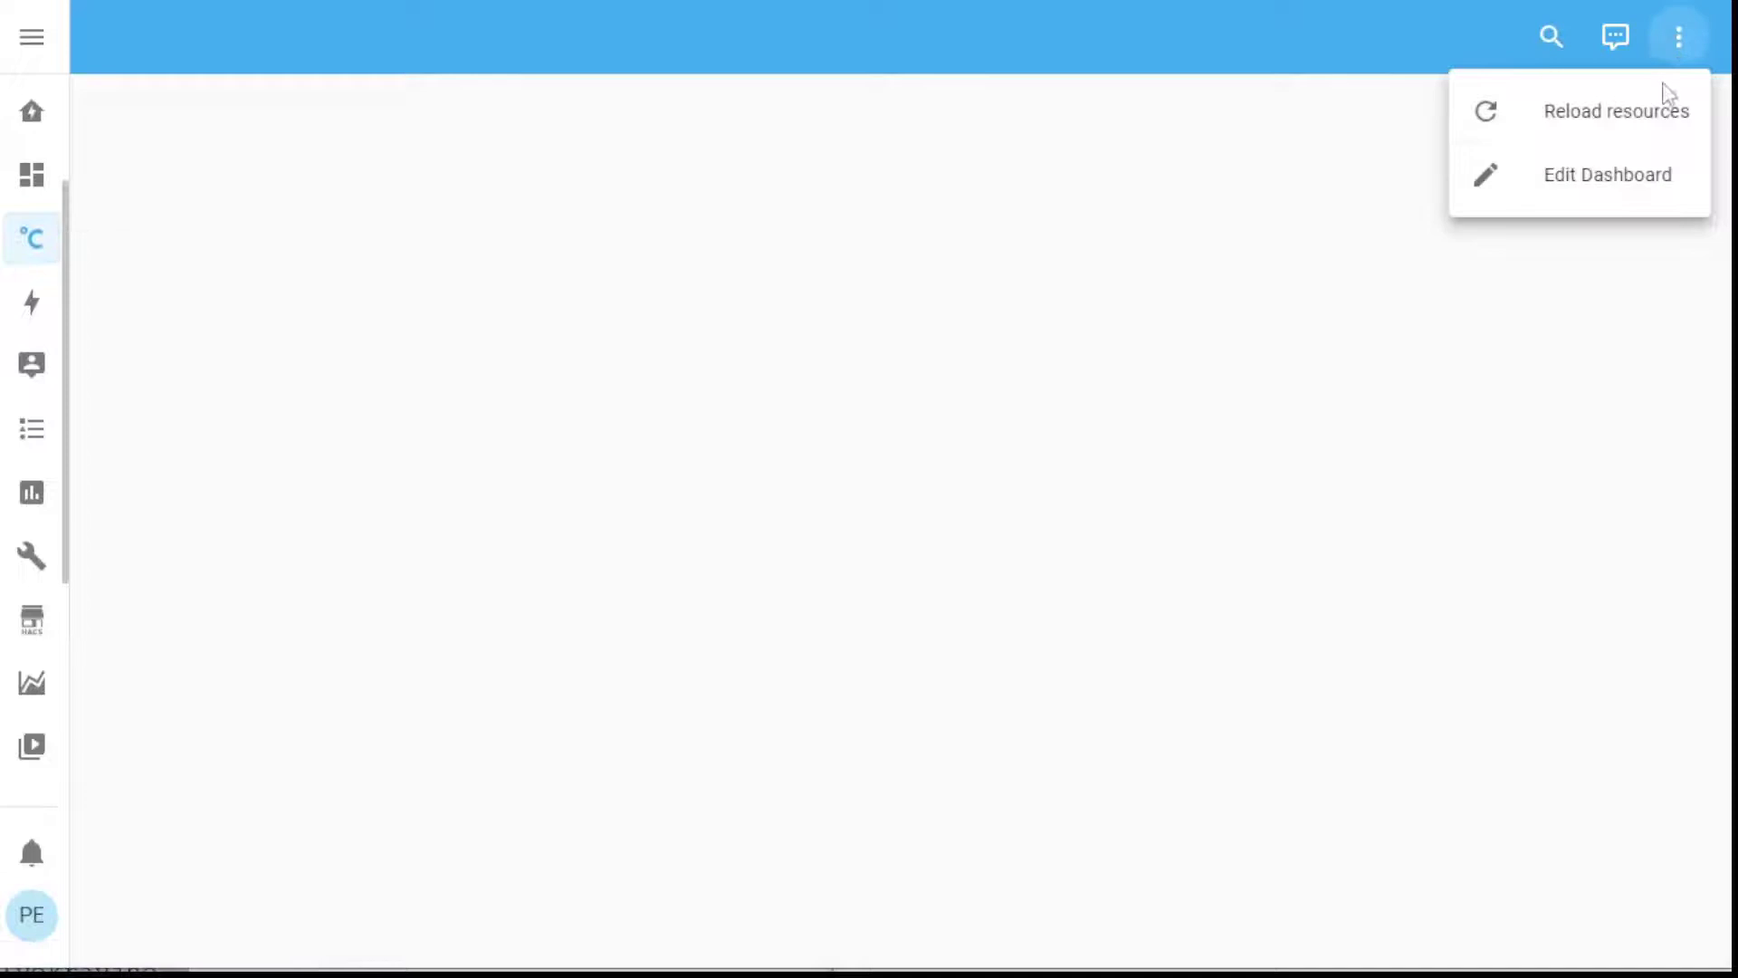
{"action": "left_click", "coordinate": [1576, 184]}
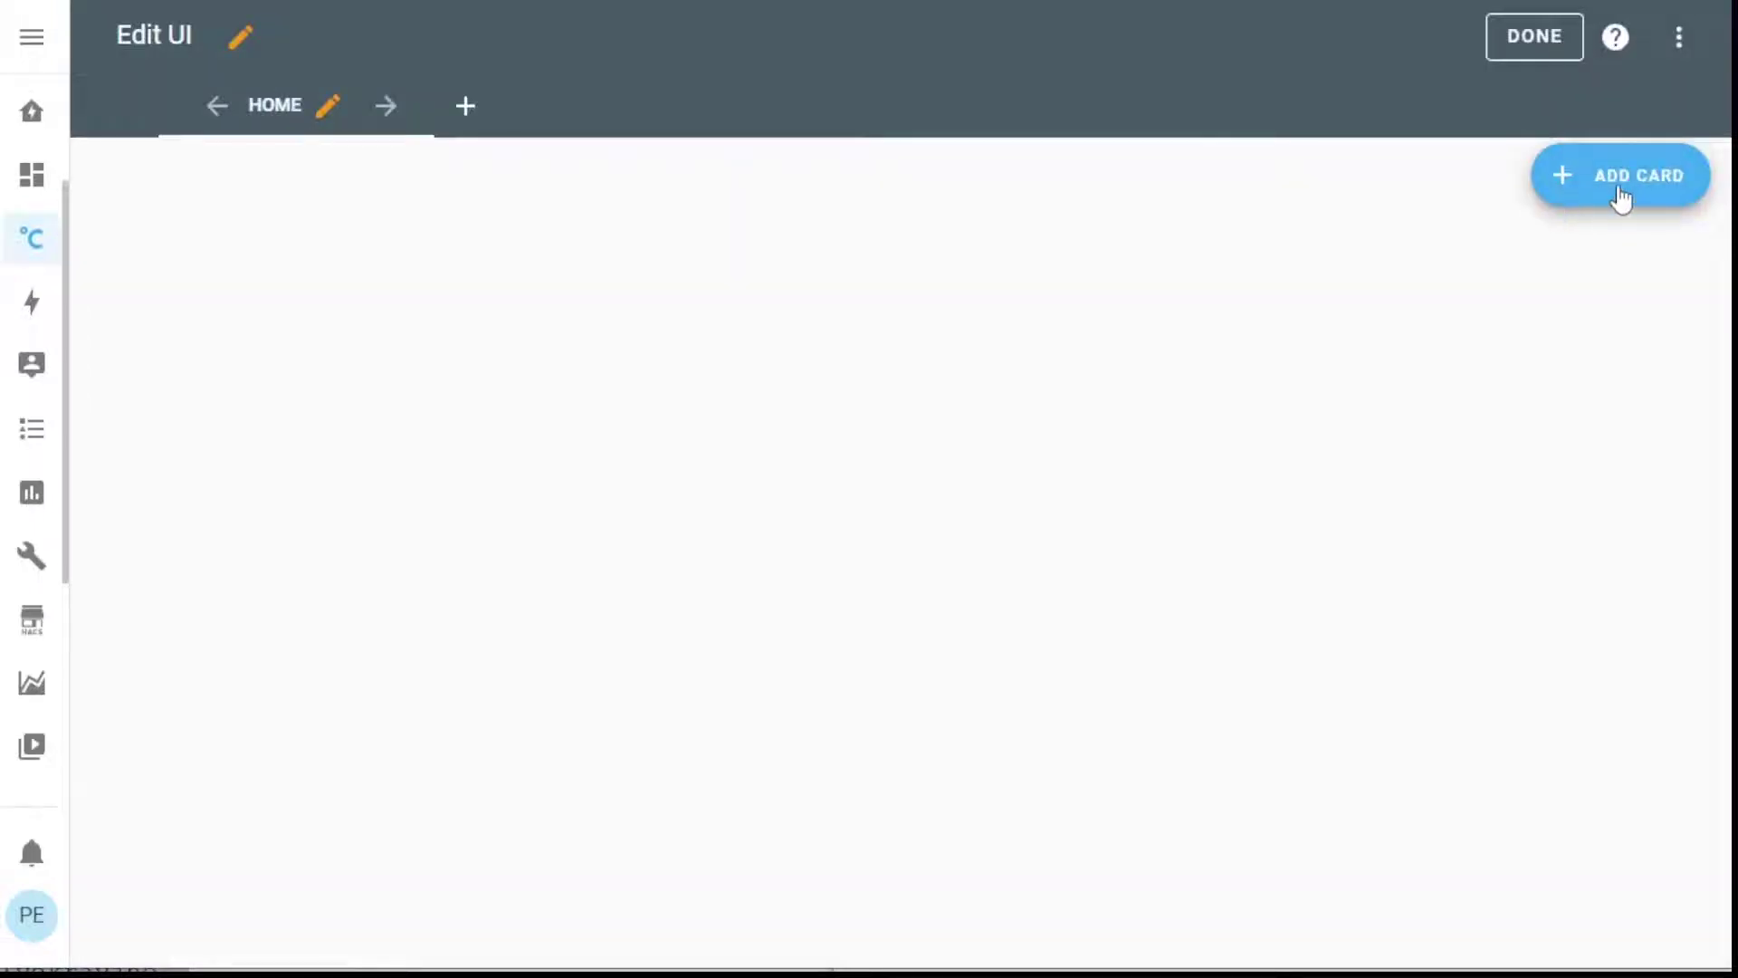
{"action": "left_click", "coordinate": [1617, 192]}
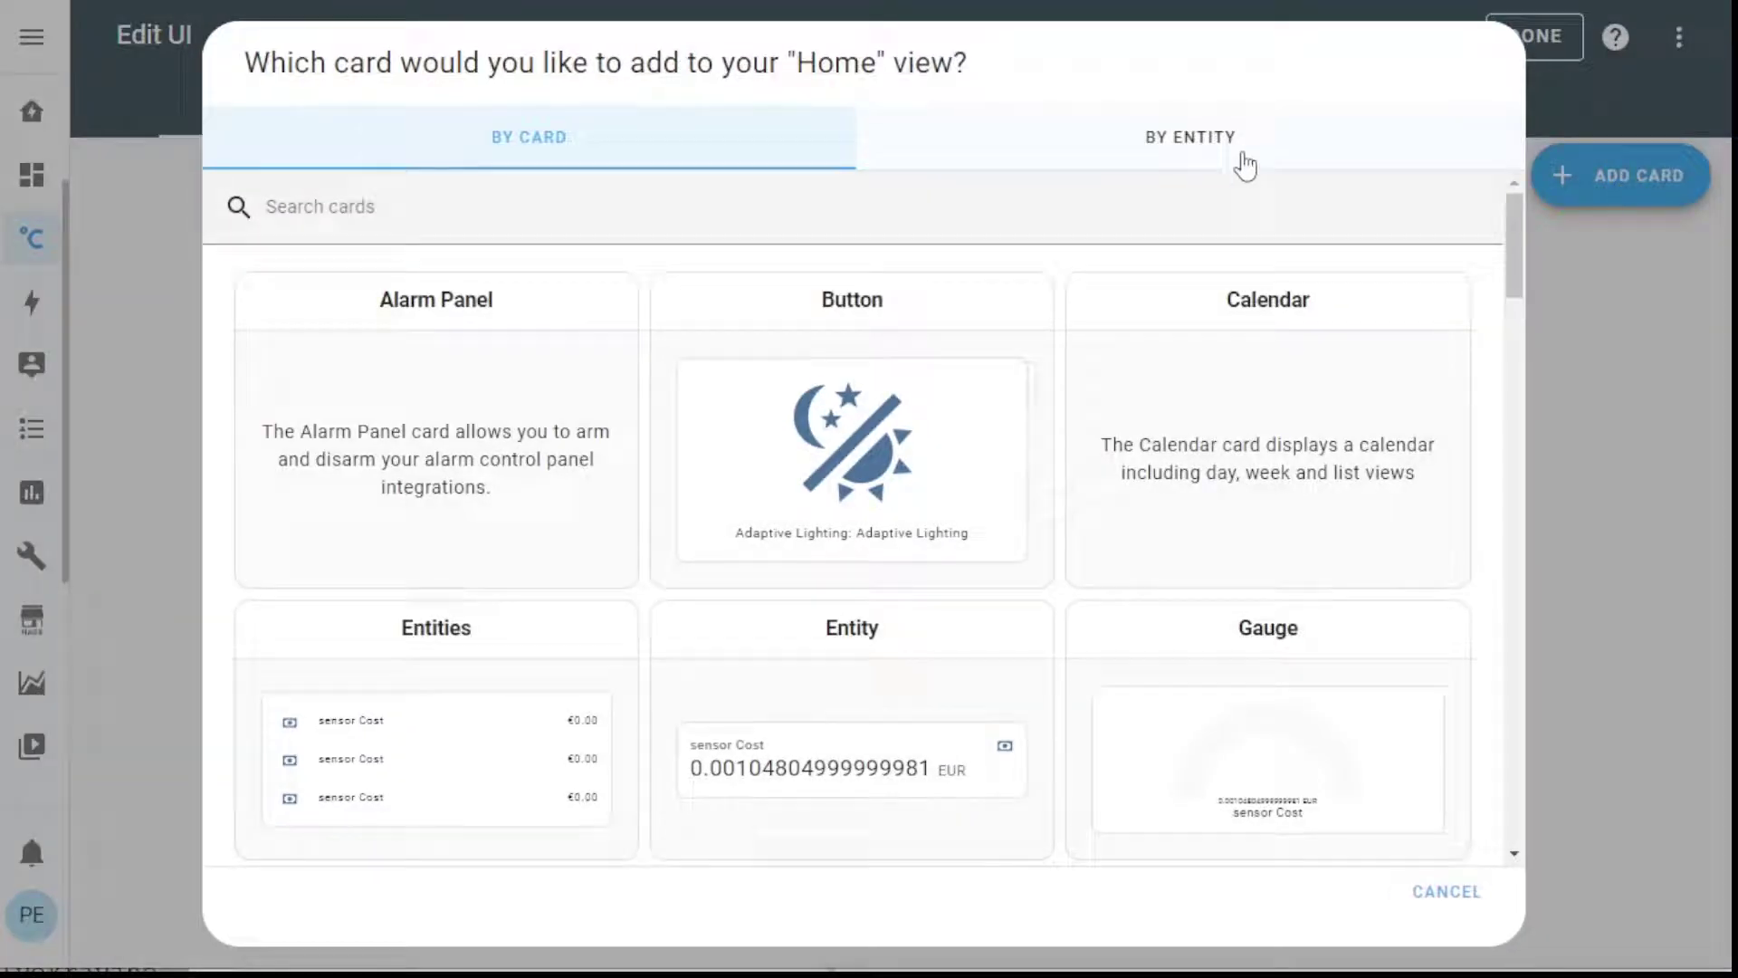
{"action": "left_click", "coordinate": [1241, 161]}
{"action": "left_click", "coordinate": [534, 214]}
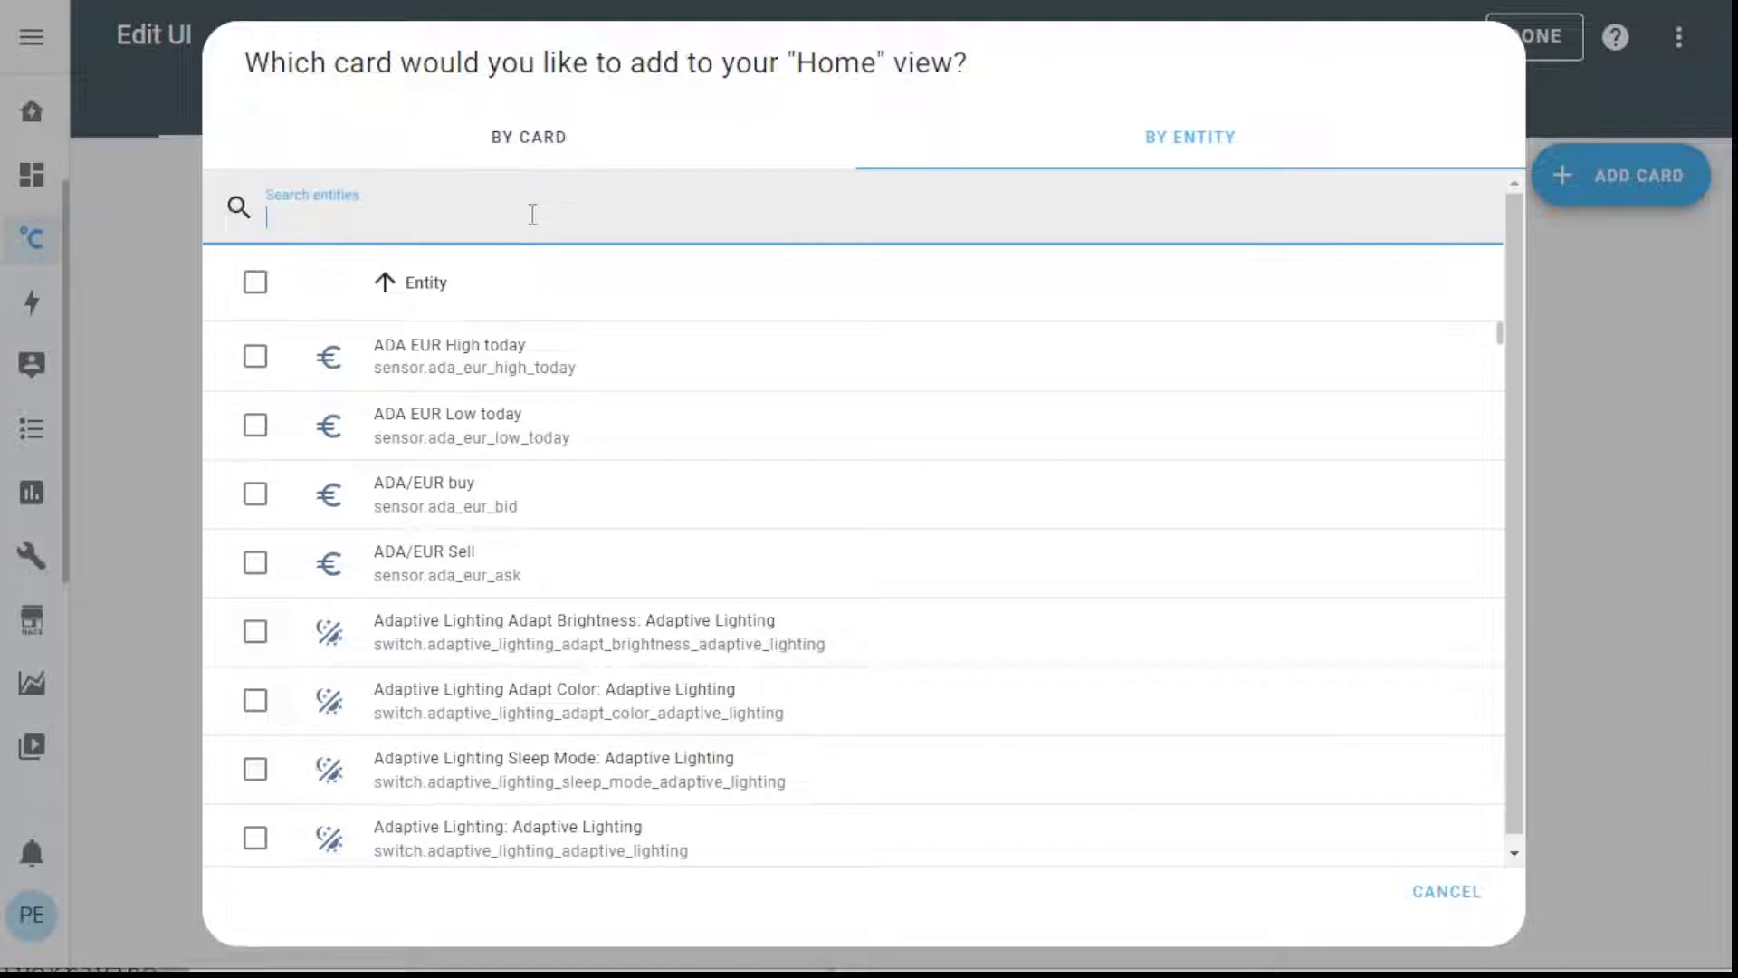
{"action": "type", "text": "ruuvi"}
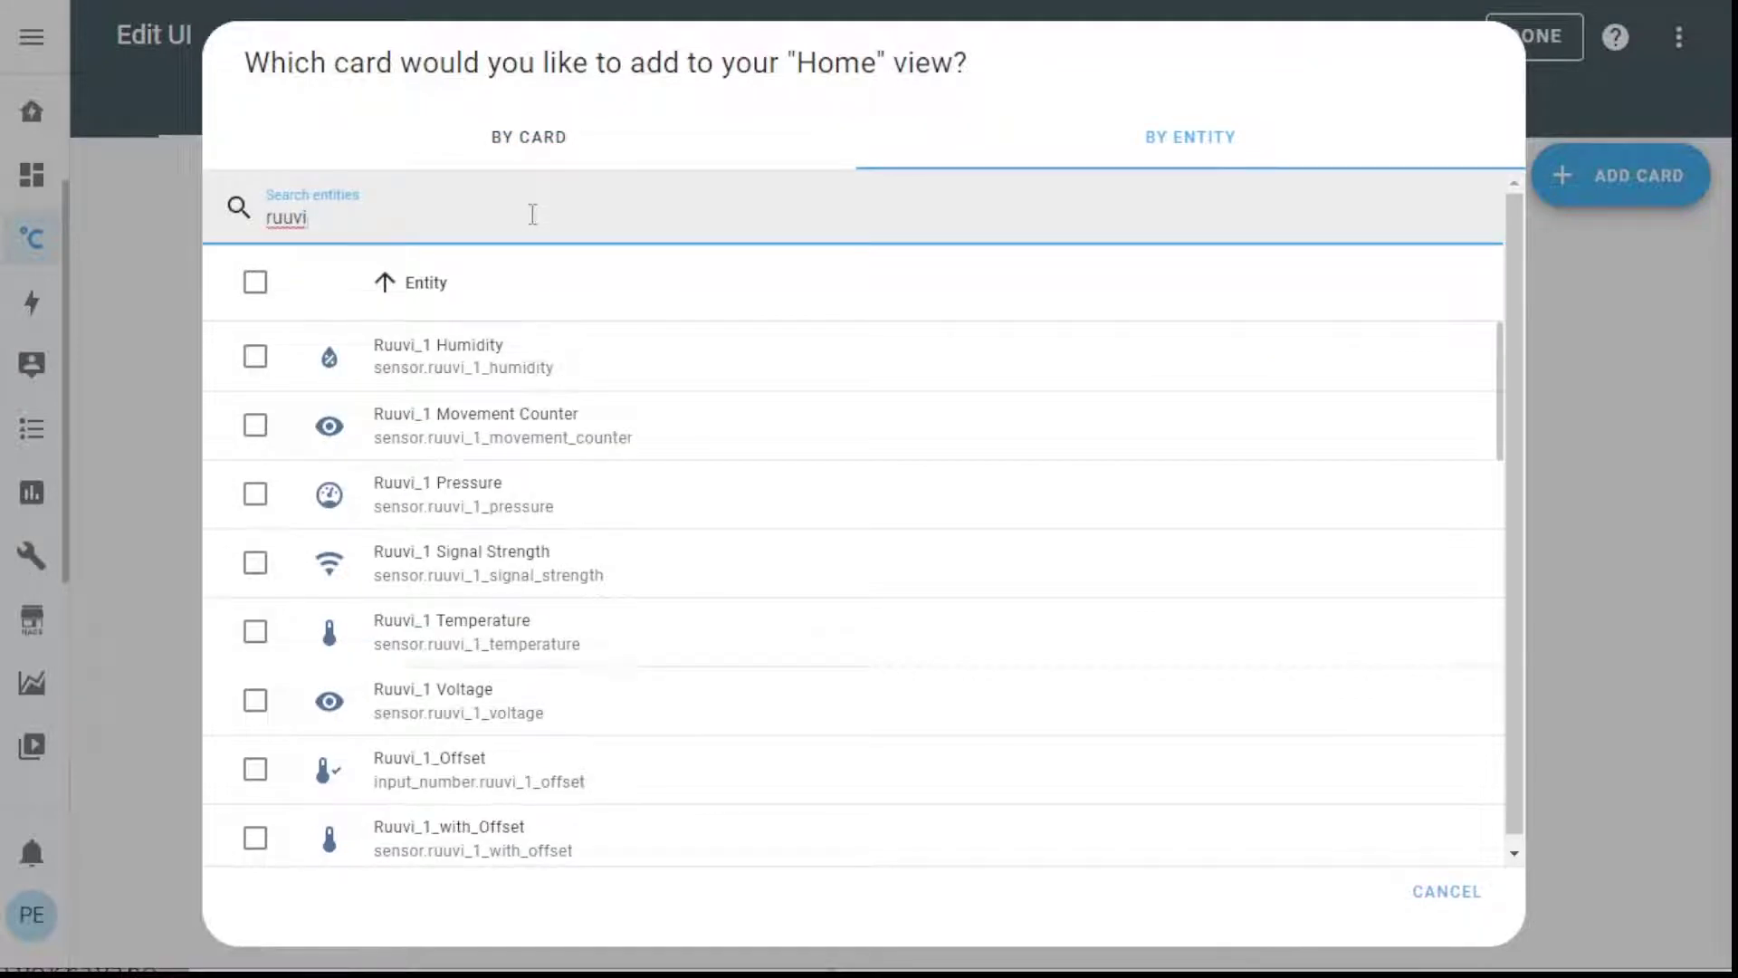
{"action": "left_click", "coordinate": [255, 631]}
{"action": "left_click", "coordinate": [1430, 901]}
{"action": "left_click", "coordinate": [1041, 600]}
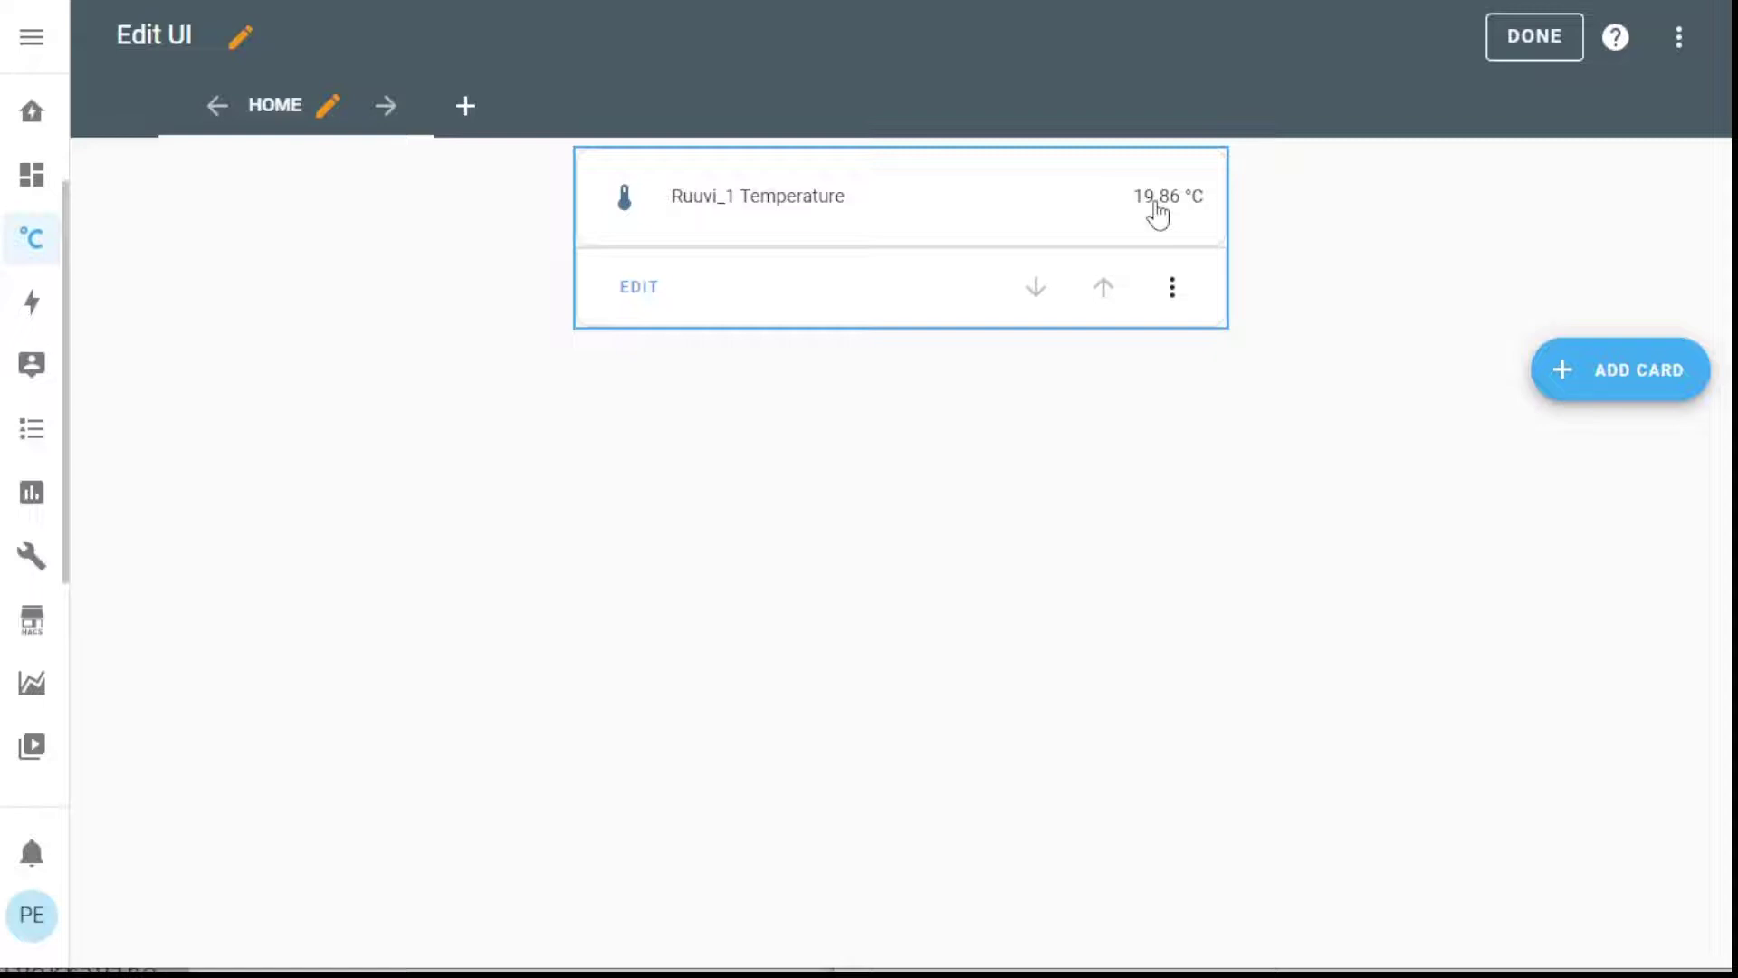
Add a card for the Ruuvi_1_with_Offset sensor, reading 29.86 °C.
{"action": "left_click", "coordinate": [1638, 380]}
{"action": "left_click", "coordinate": [1168, 161]}
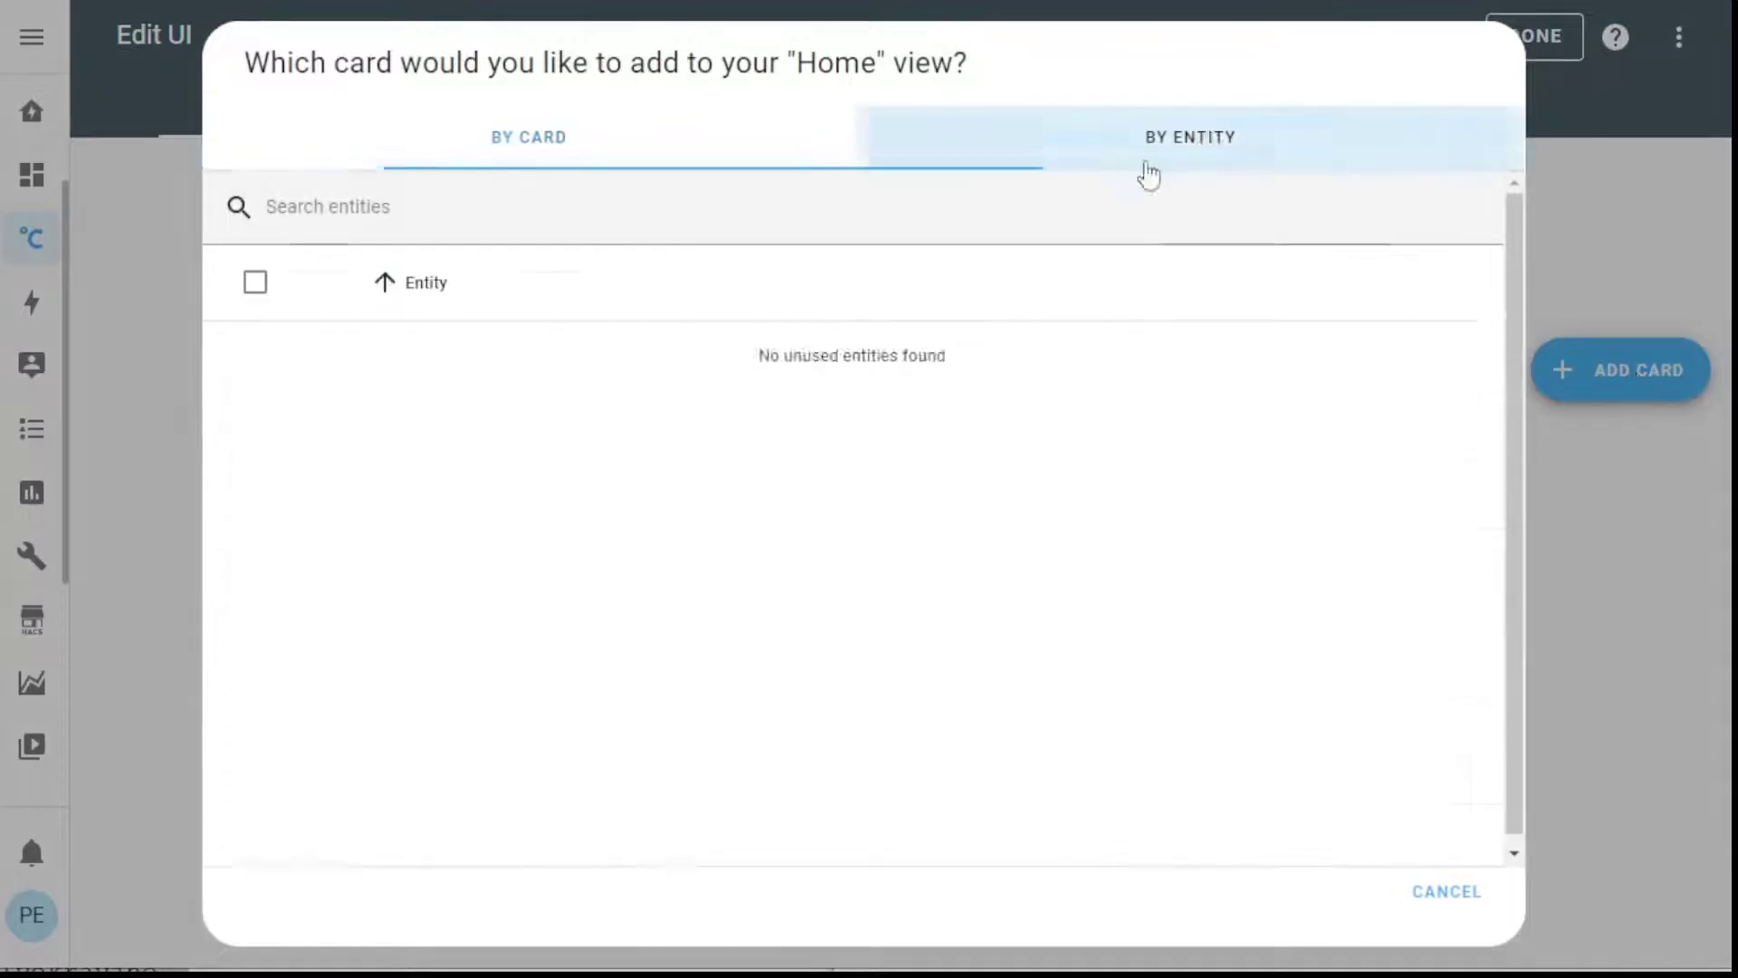
{"action": "left_click", "coordinate": [840, 219]}
{"action": "type", "text": "ruuvi"}
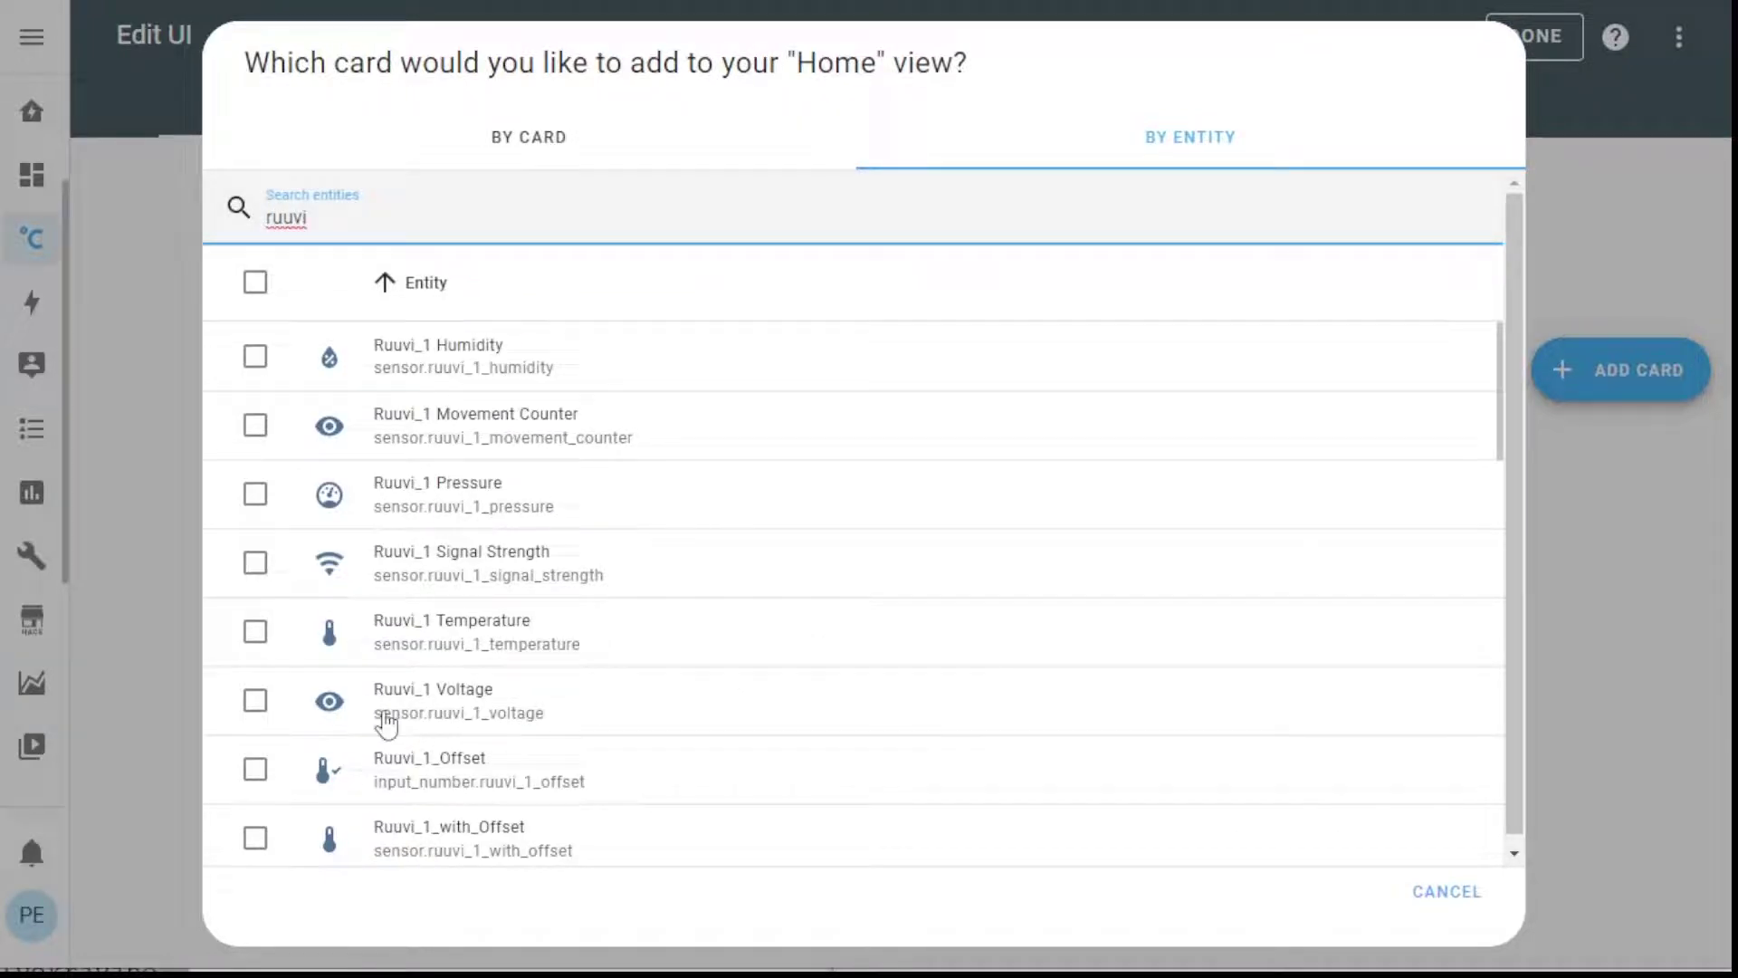
{"action": "left_click", "coordinate": [258, 839]}
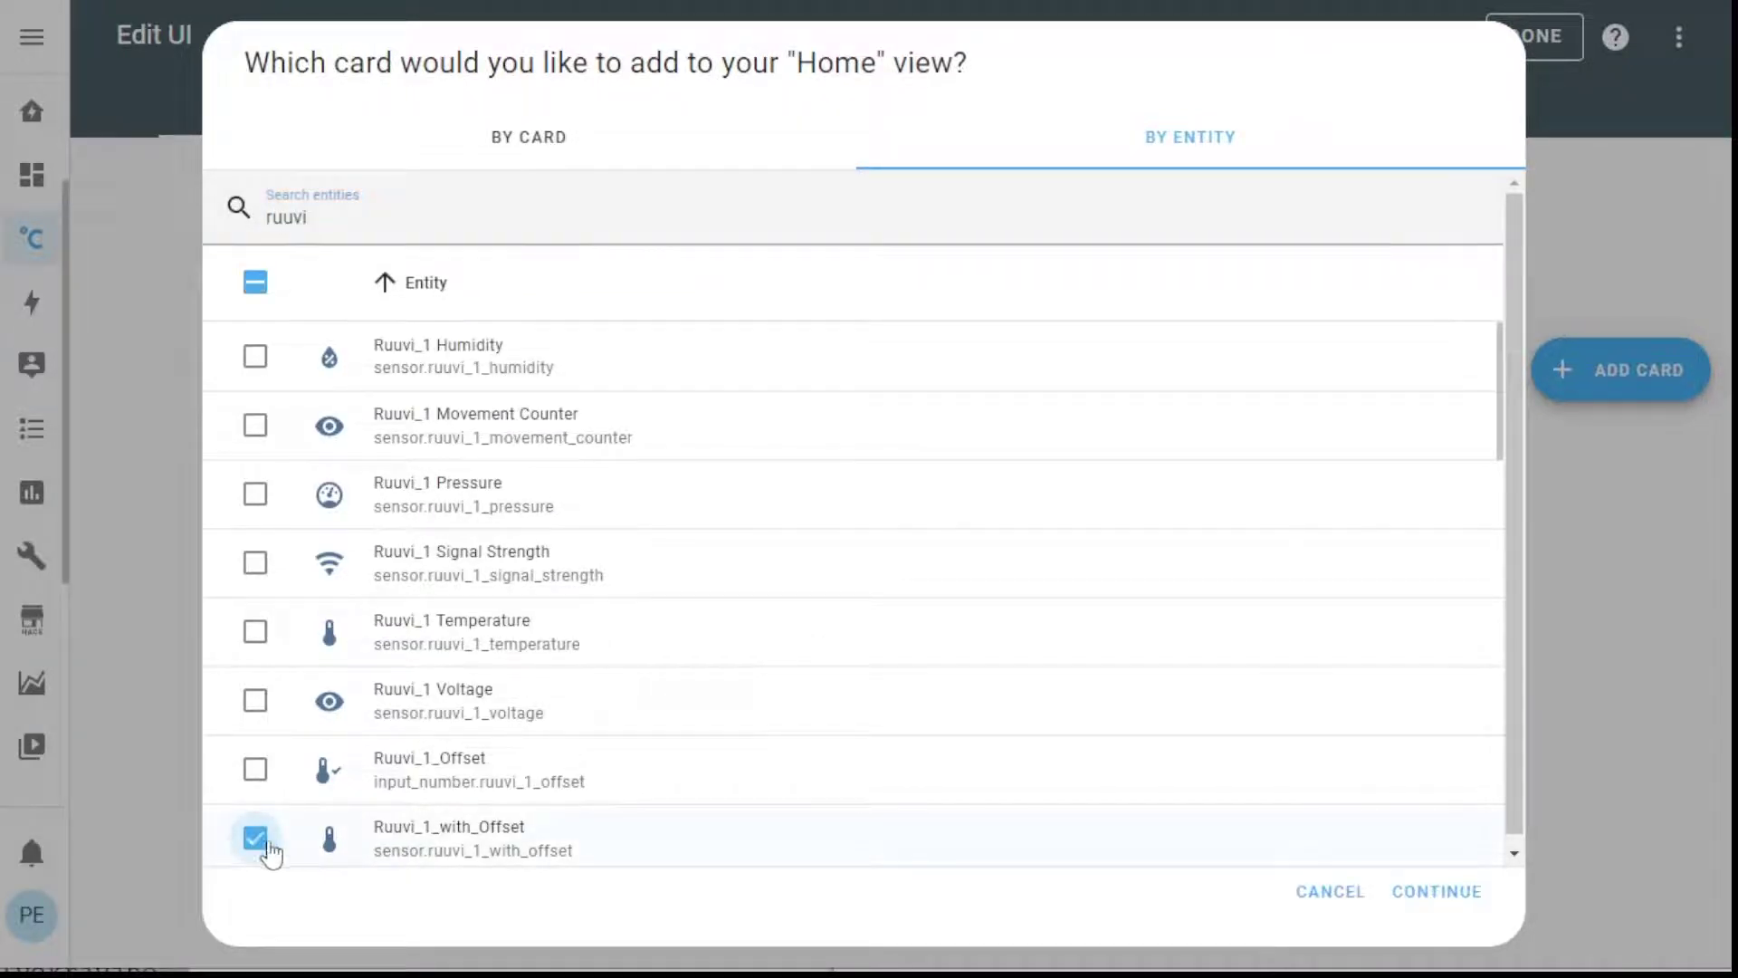
{"action": "left_click", "coordinate": [1460, 890]}
{"action": "left_click", "coordinate": [1032, 599]}
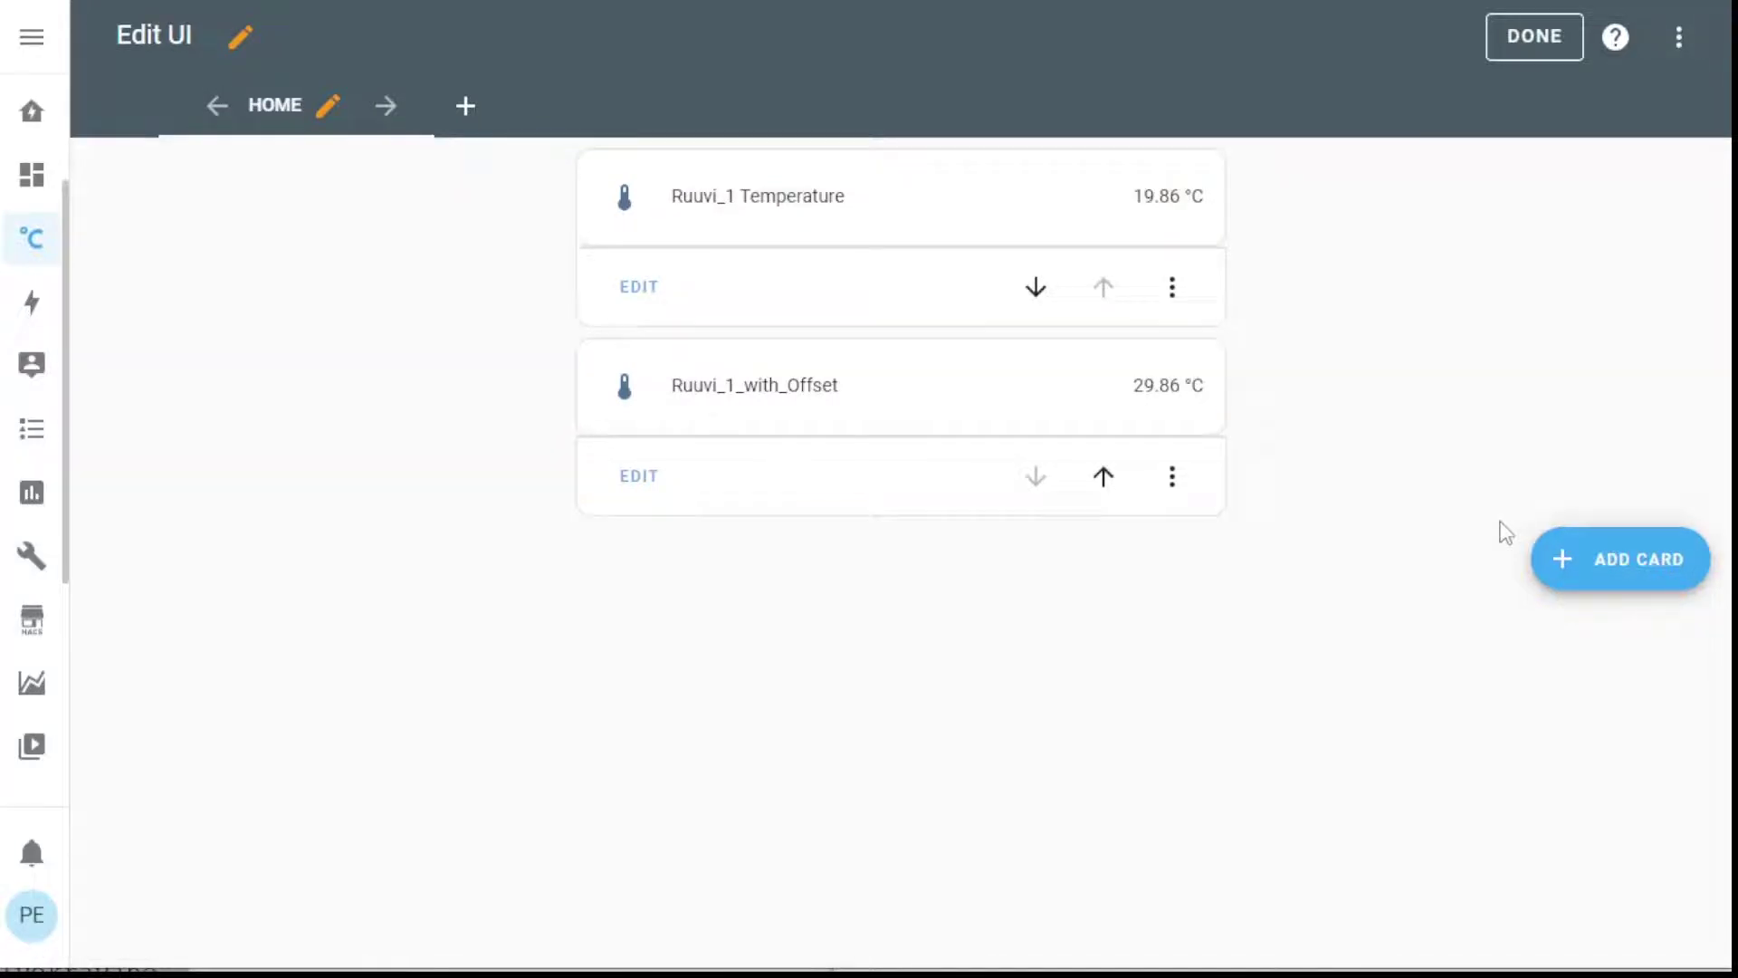
Add a card for the adjustable Ruuvi_1_Offset input number, currently at 10.
{"action": "left_click", "coordinate": [1639, 566]}
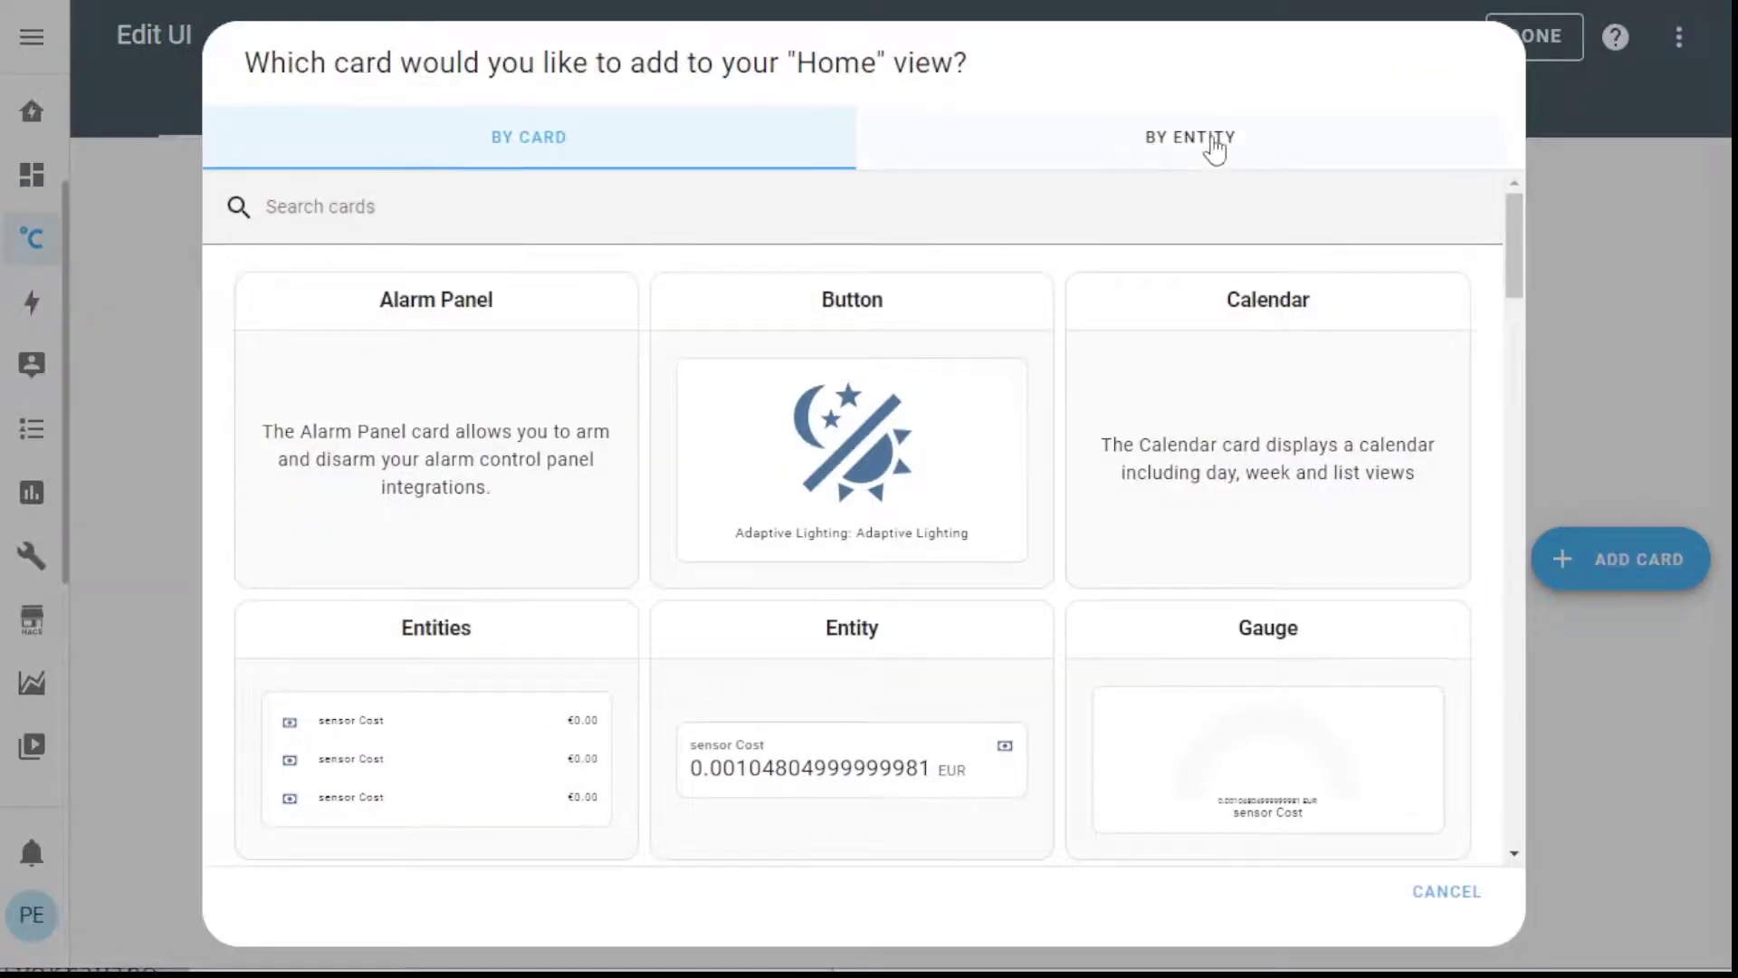
{"action": "left_click", "coordinate": [1214, 145]}
{"action": "left_click", "coordinate": [463, 215]}
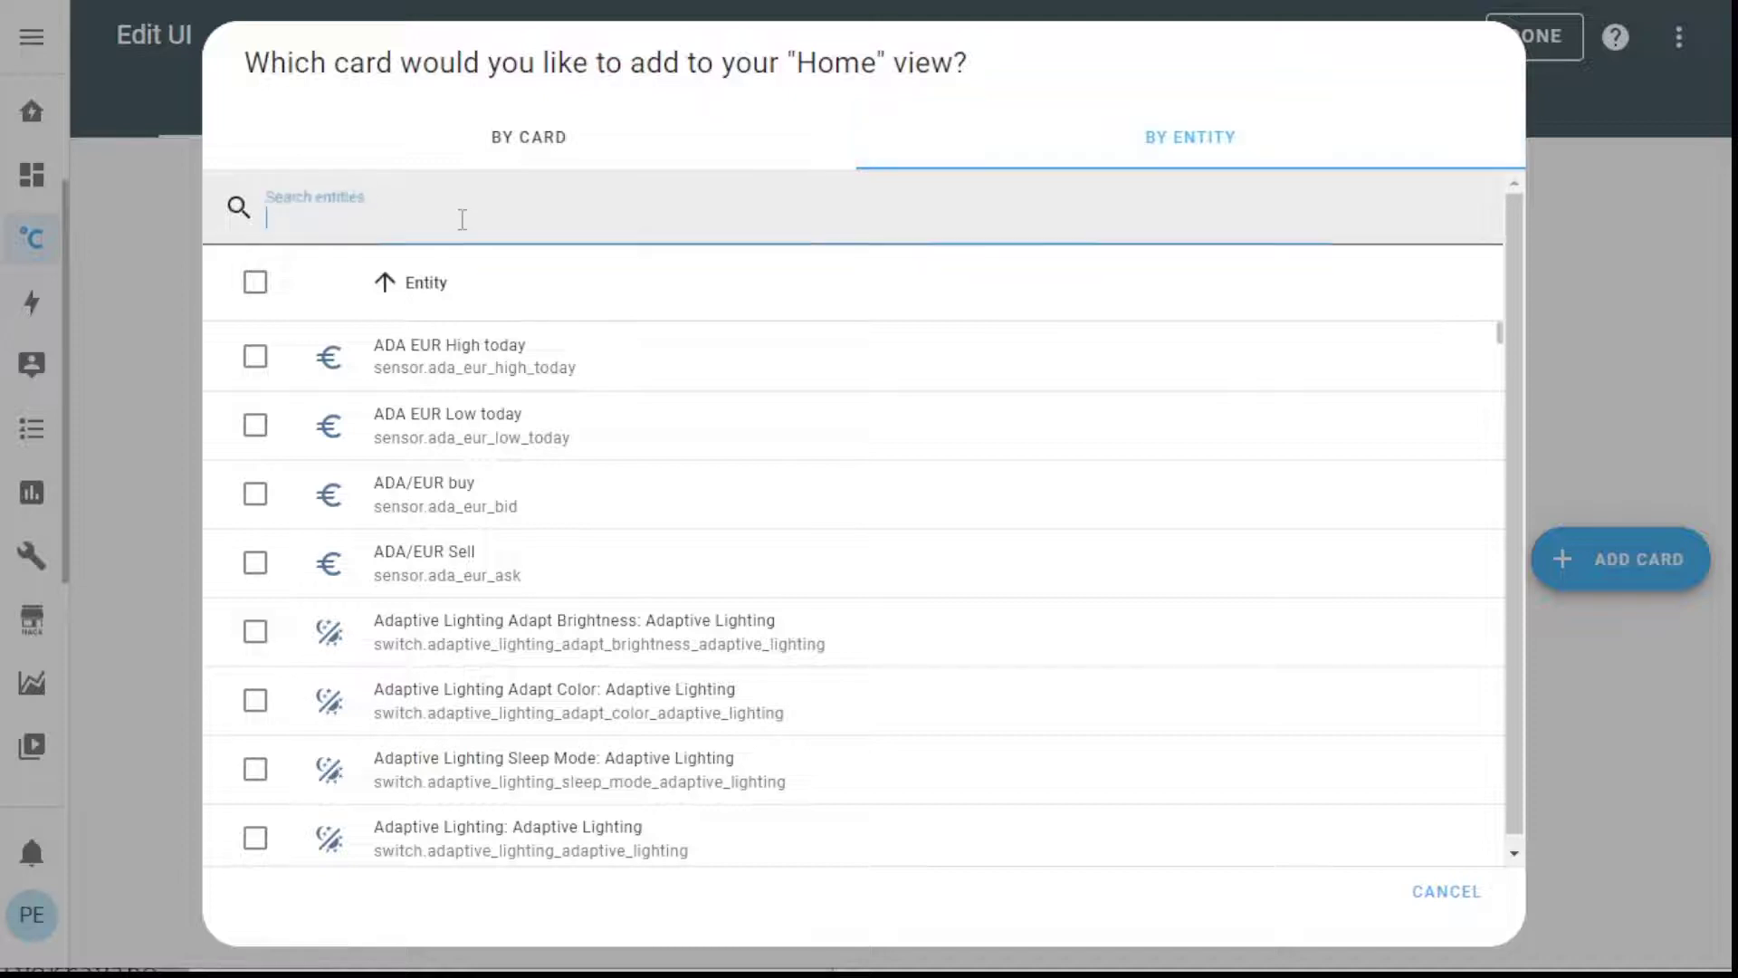
{"action": "type", "text": "ruuvi"}
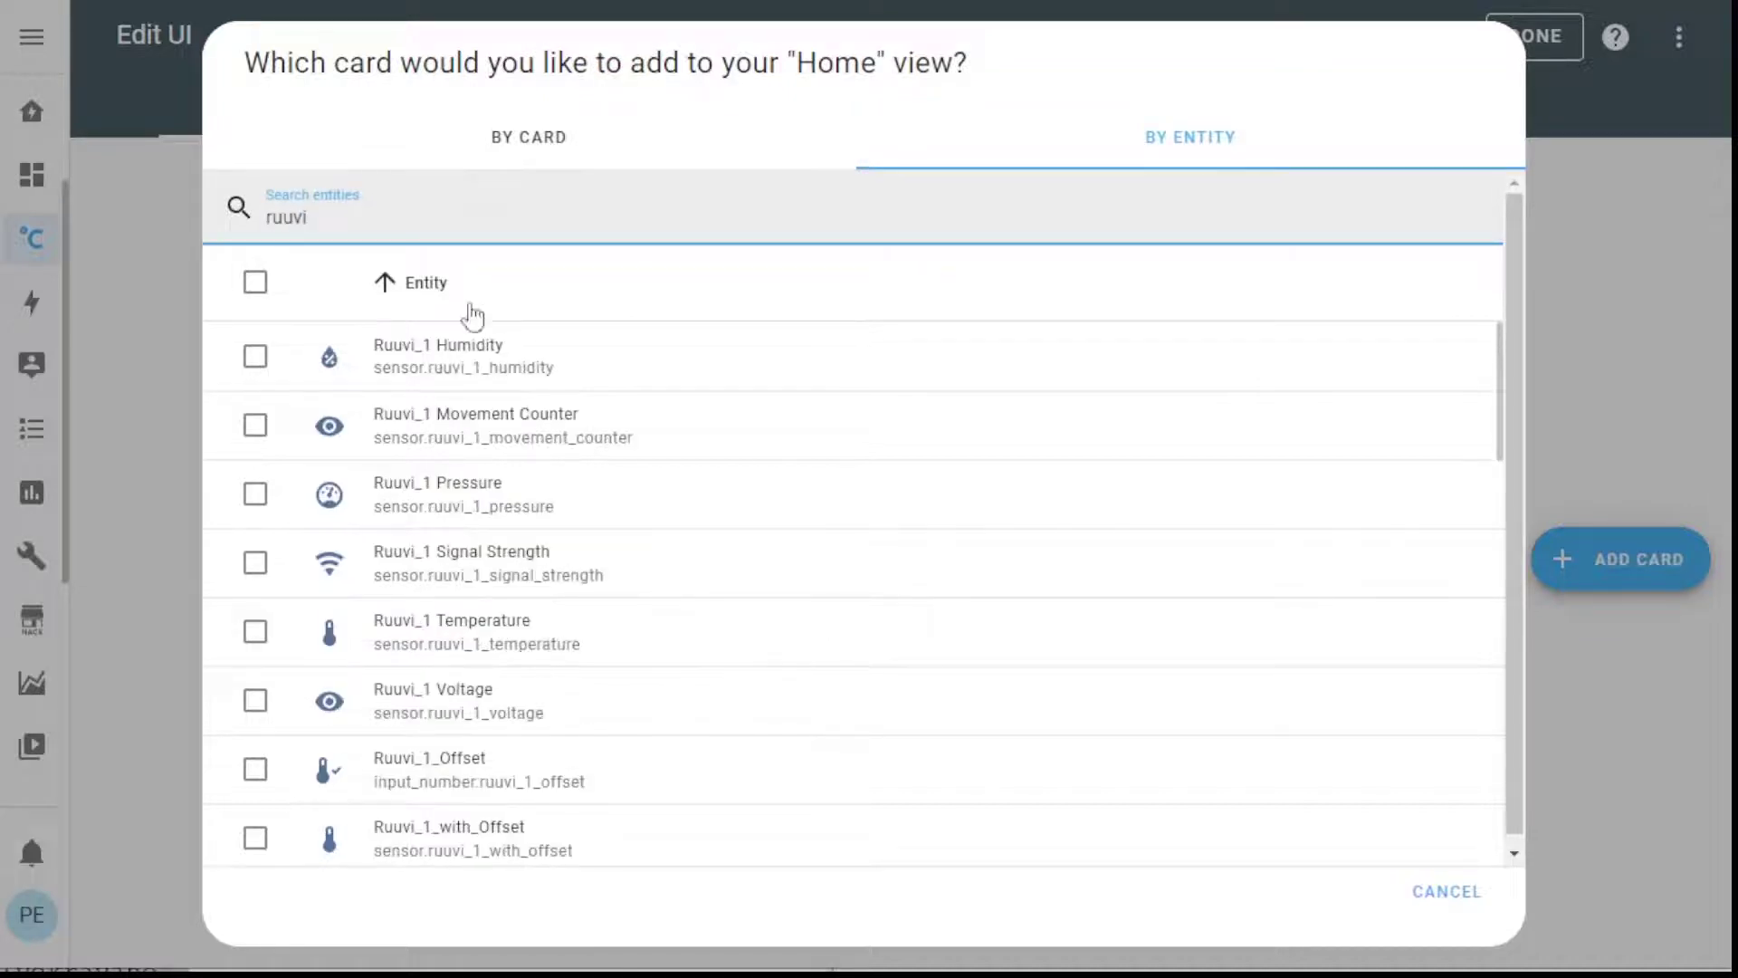
{"action": "left_click", "coordinate": [255, 776]}
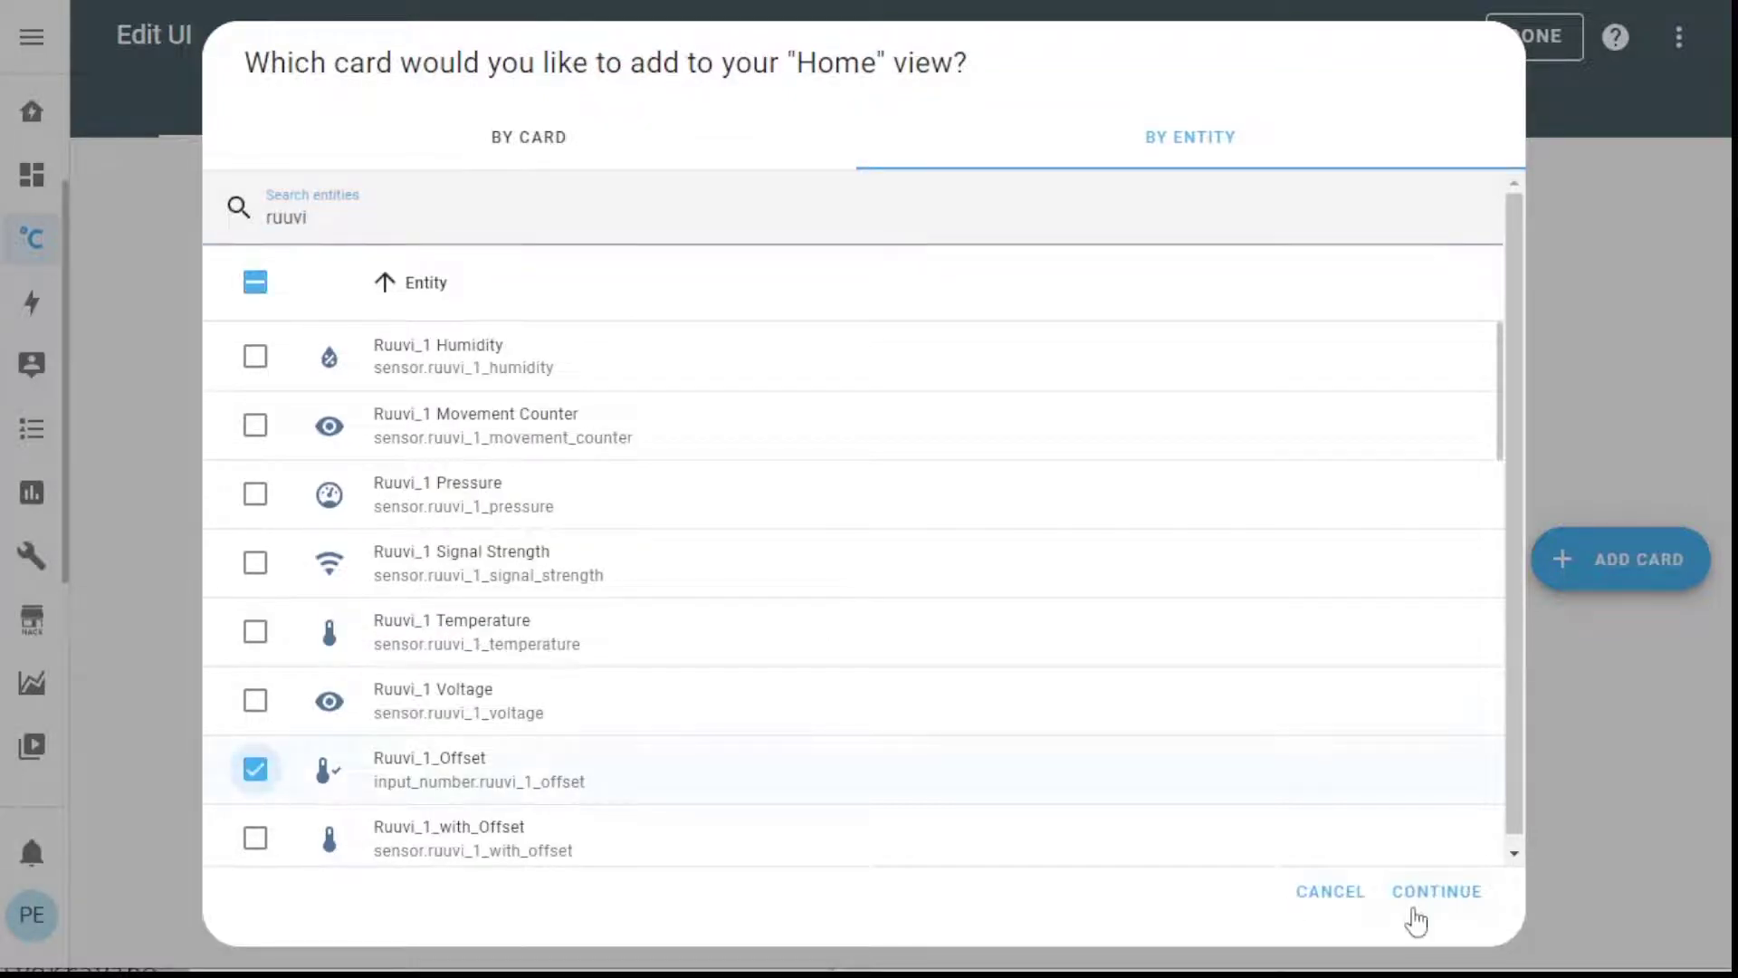
{"action": "left_click", "coordinate": [1451, 898]}
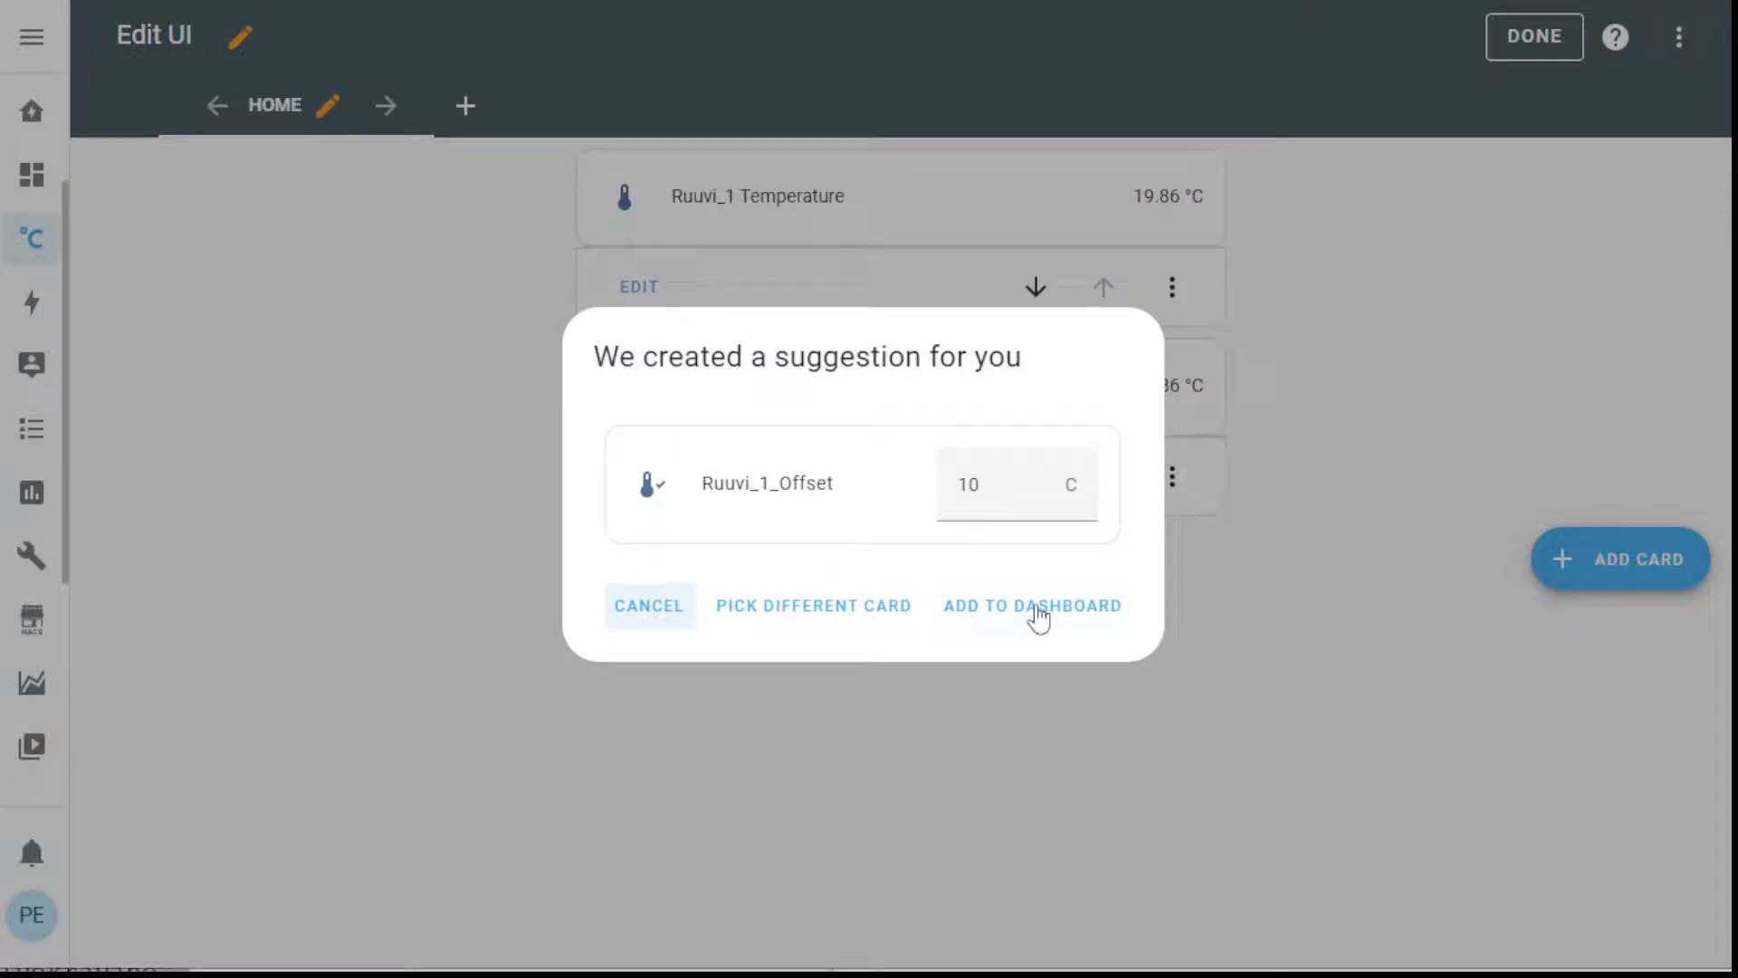
{"action": "left_click", "coordinate": [1039, 619]}
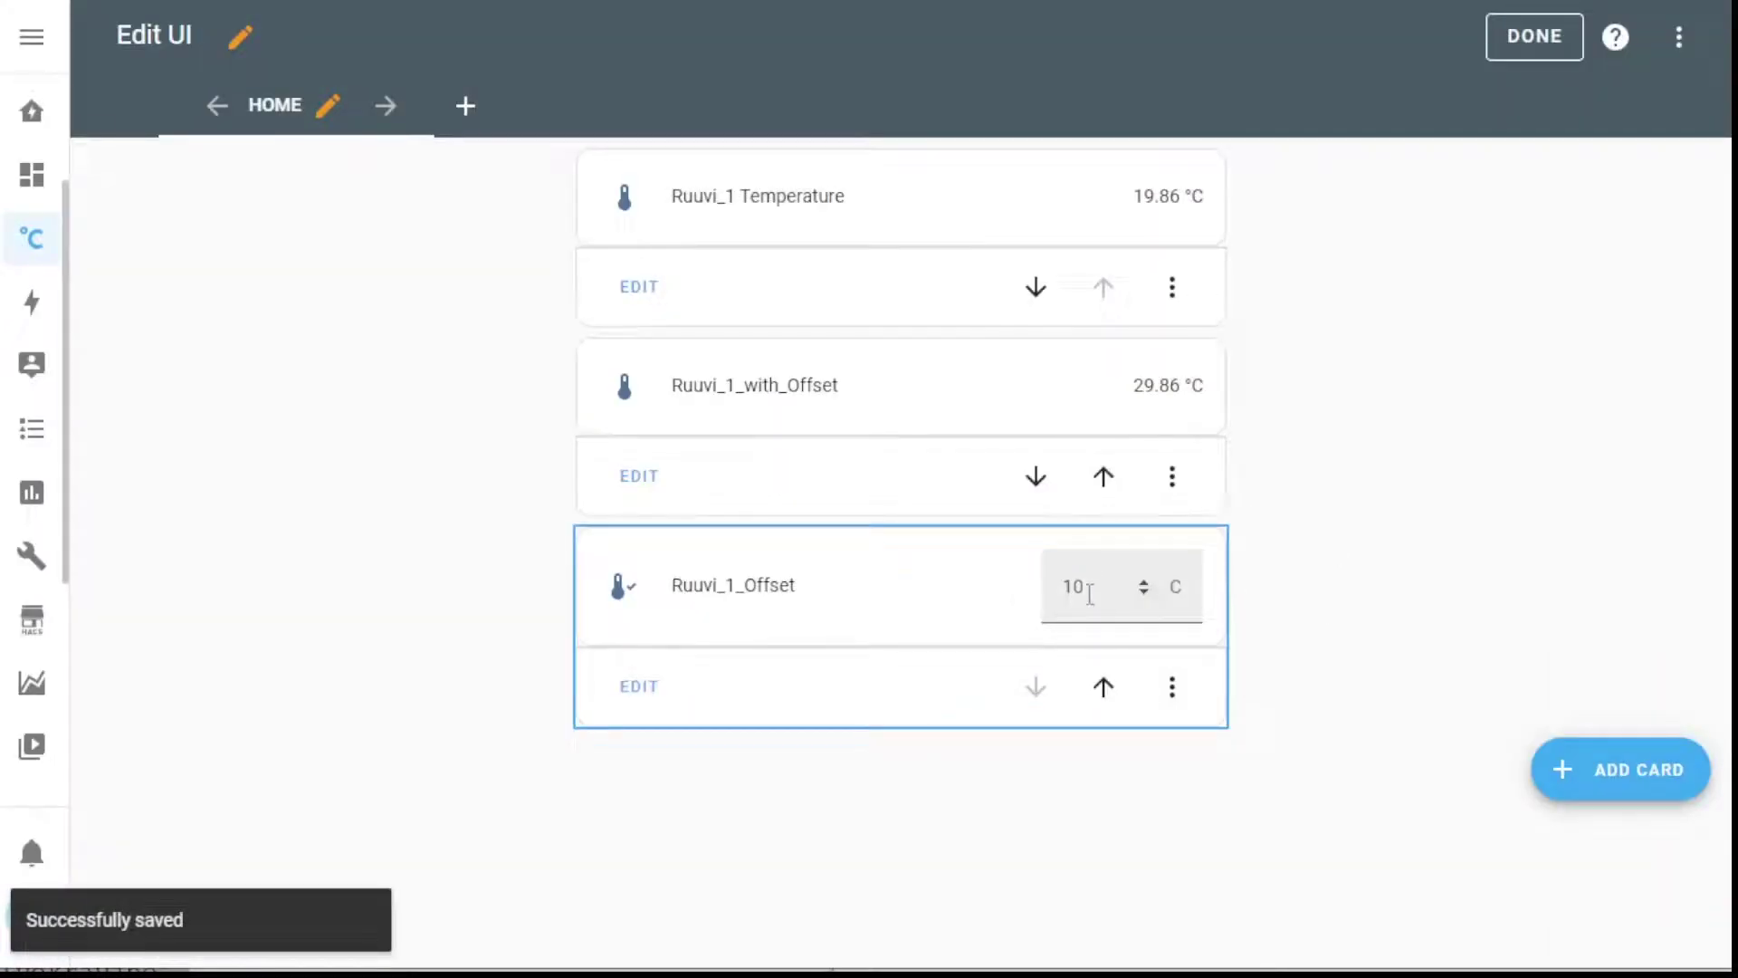
Finish editing the dashboard and set Ruuvi_1_Offset to 1.
{"action": "left_click", "coordinate": [1534, 38]}
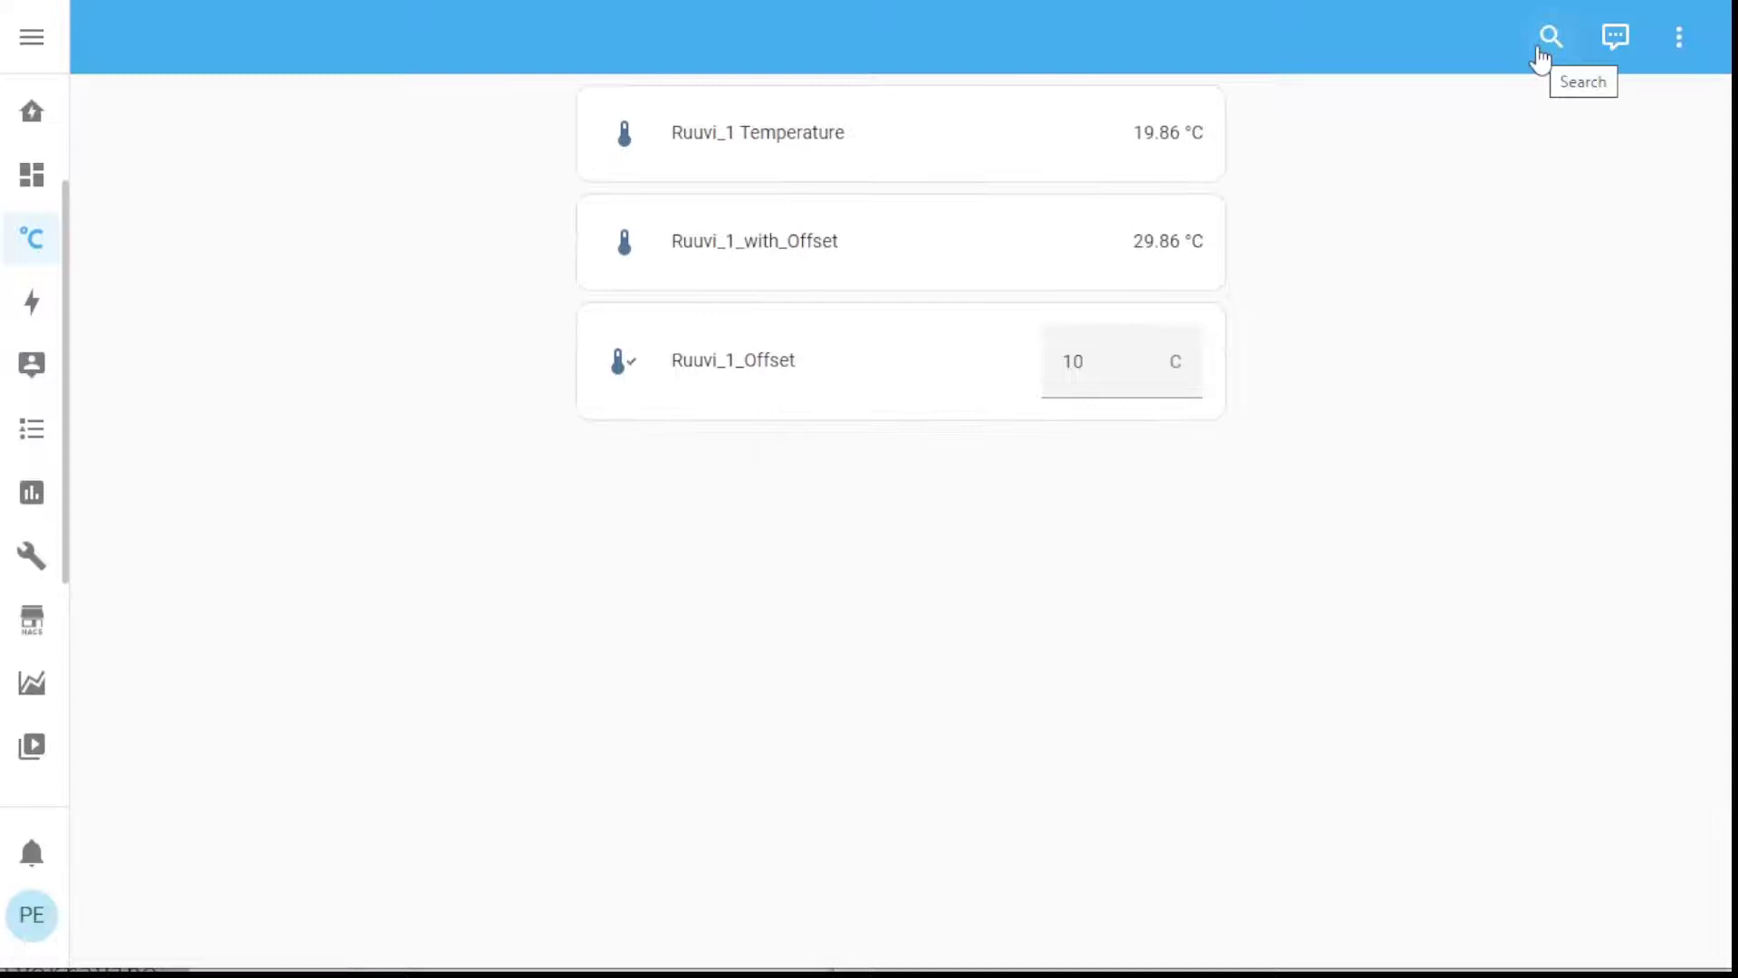
{"action": "double_click", "coordinate": [1104, 363]}
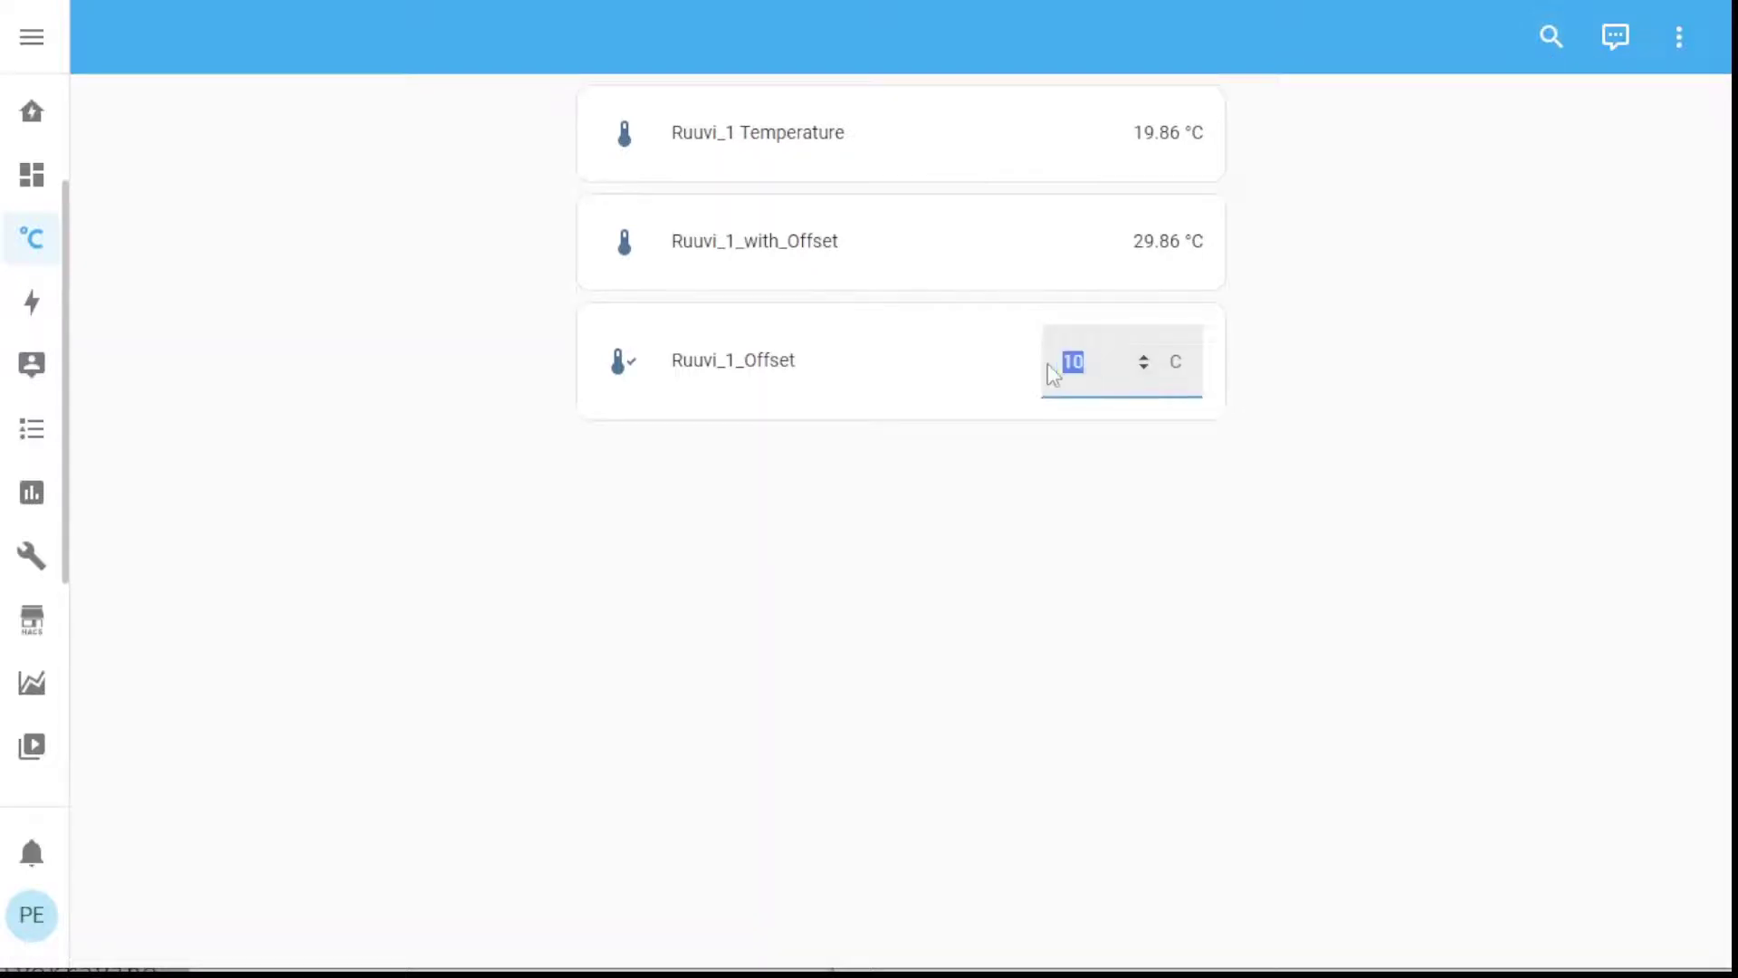
{"action": "type", "text": "1"}
{"action": "left_click", "coordinate": [1391, 394]}
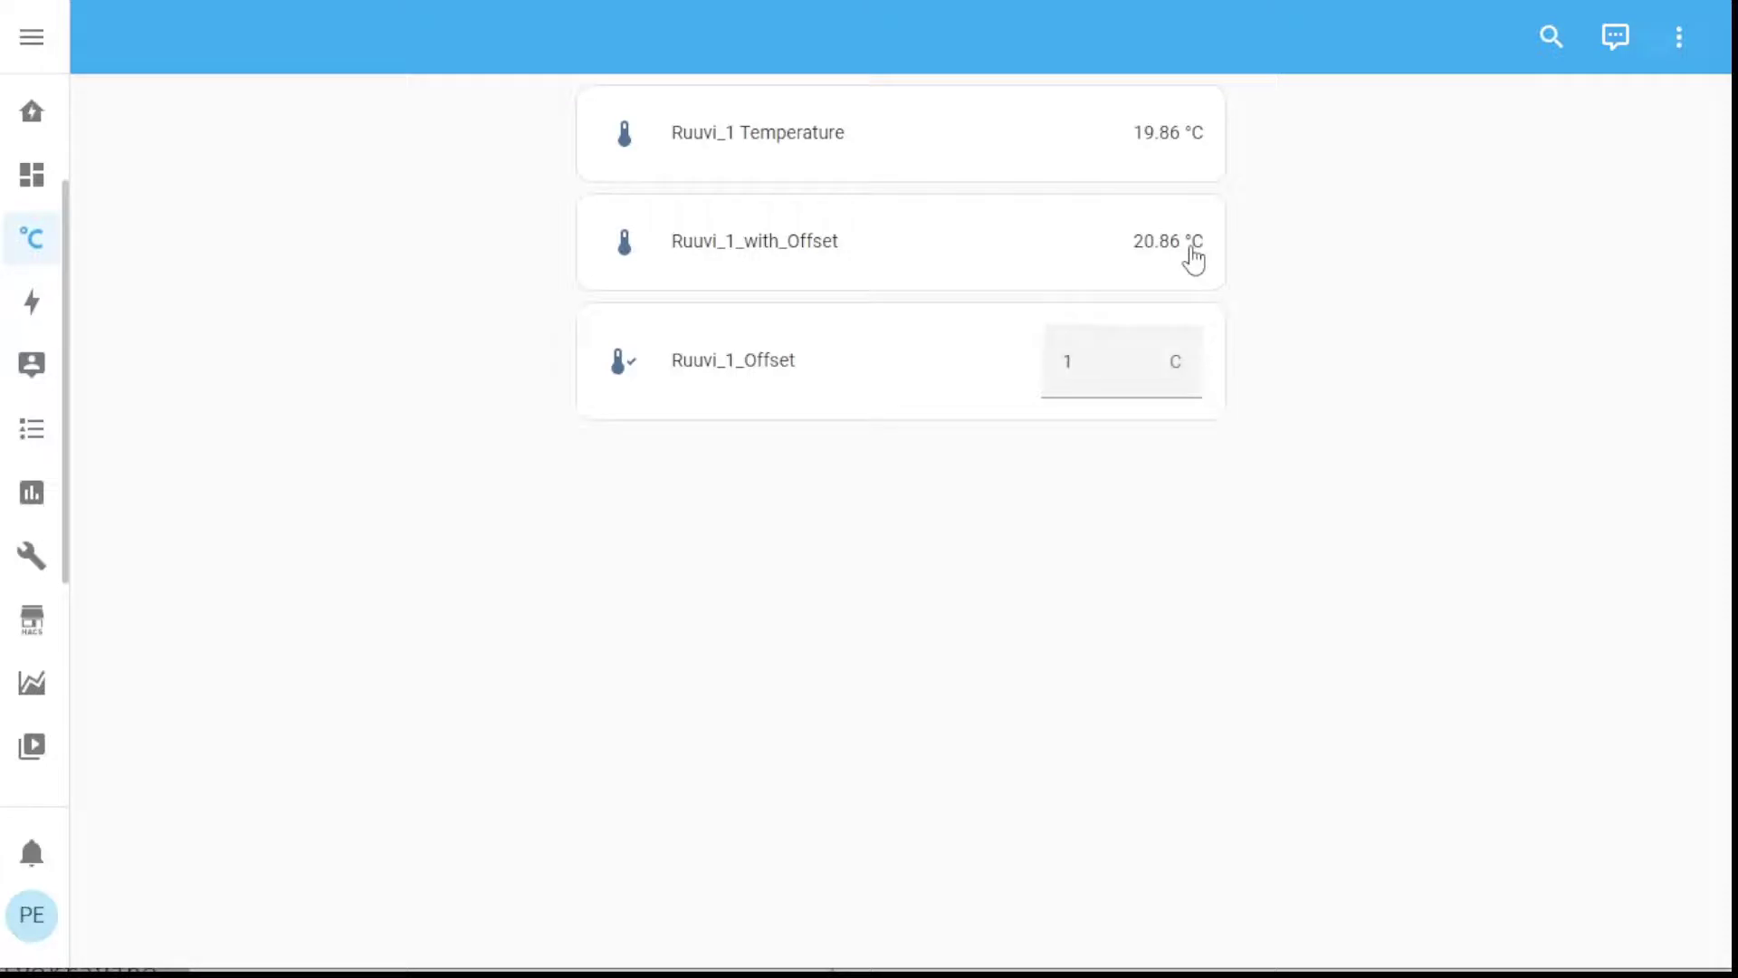
Try Ruuvi_1_Offset values of 20 and 19.8, then set it back to 10.
{"action": "left_click", "coordinate": [1097, 362]}
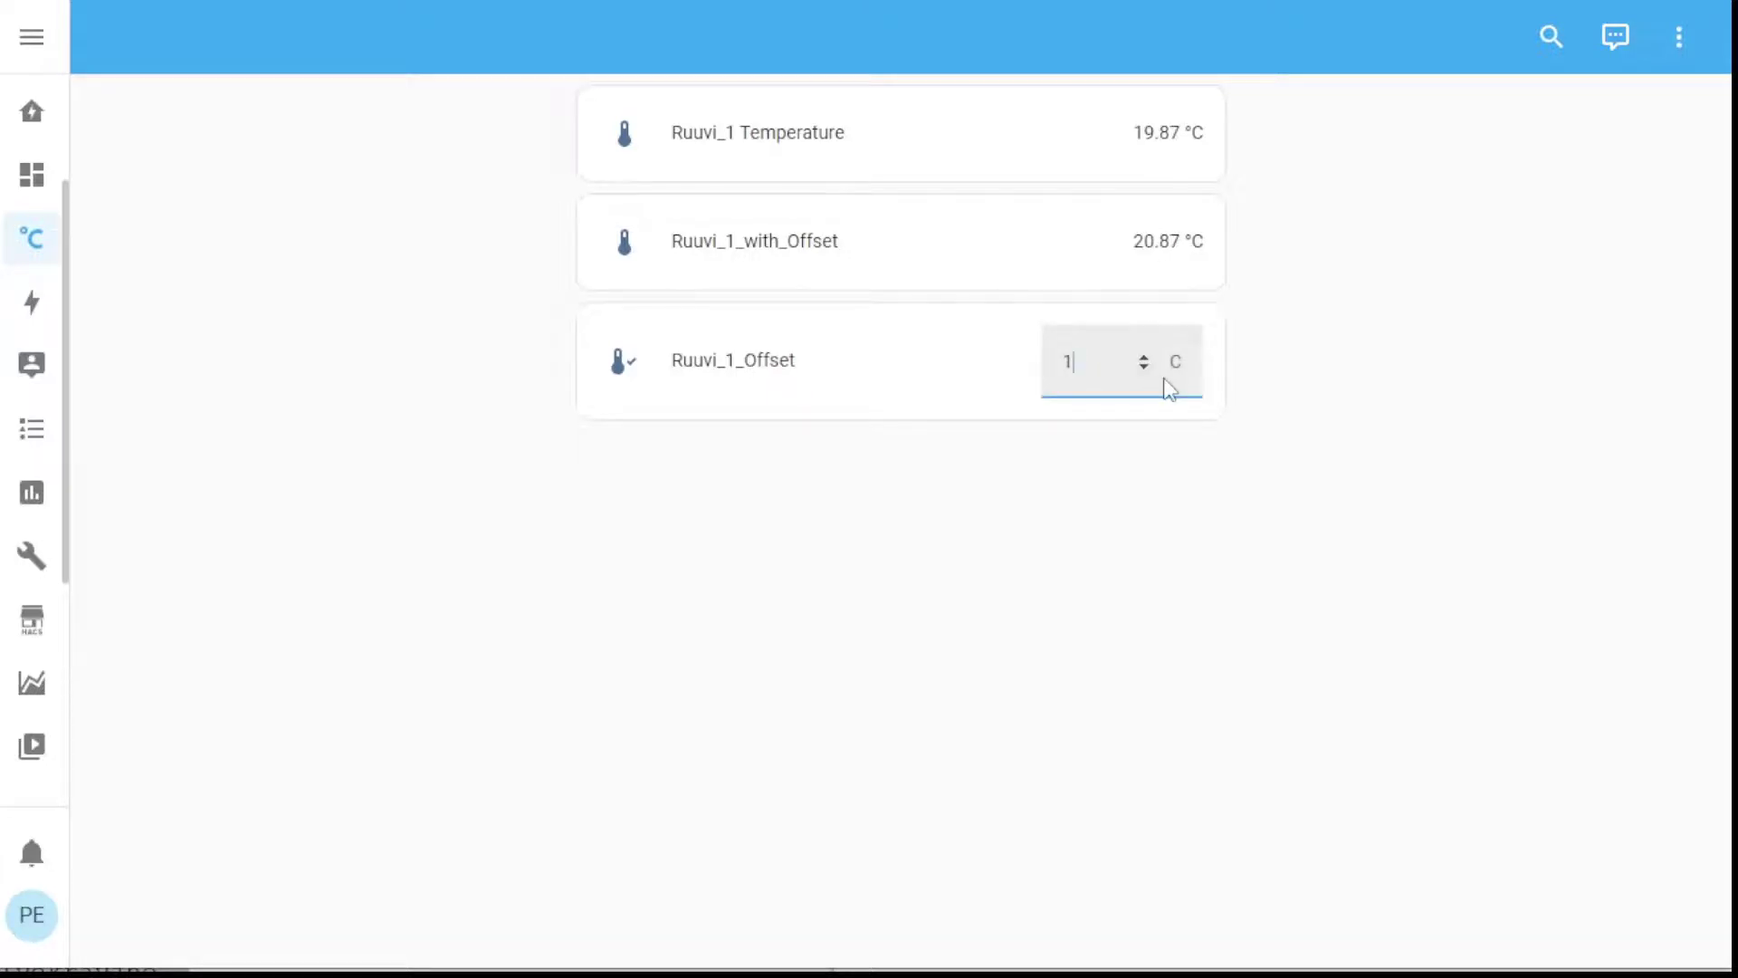
{"action": "left_click", "coordinate": [1599, 287]}
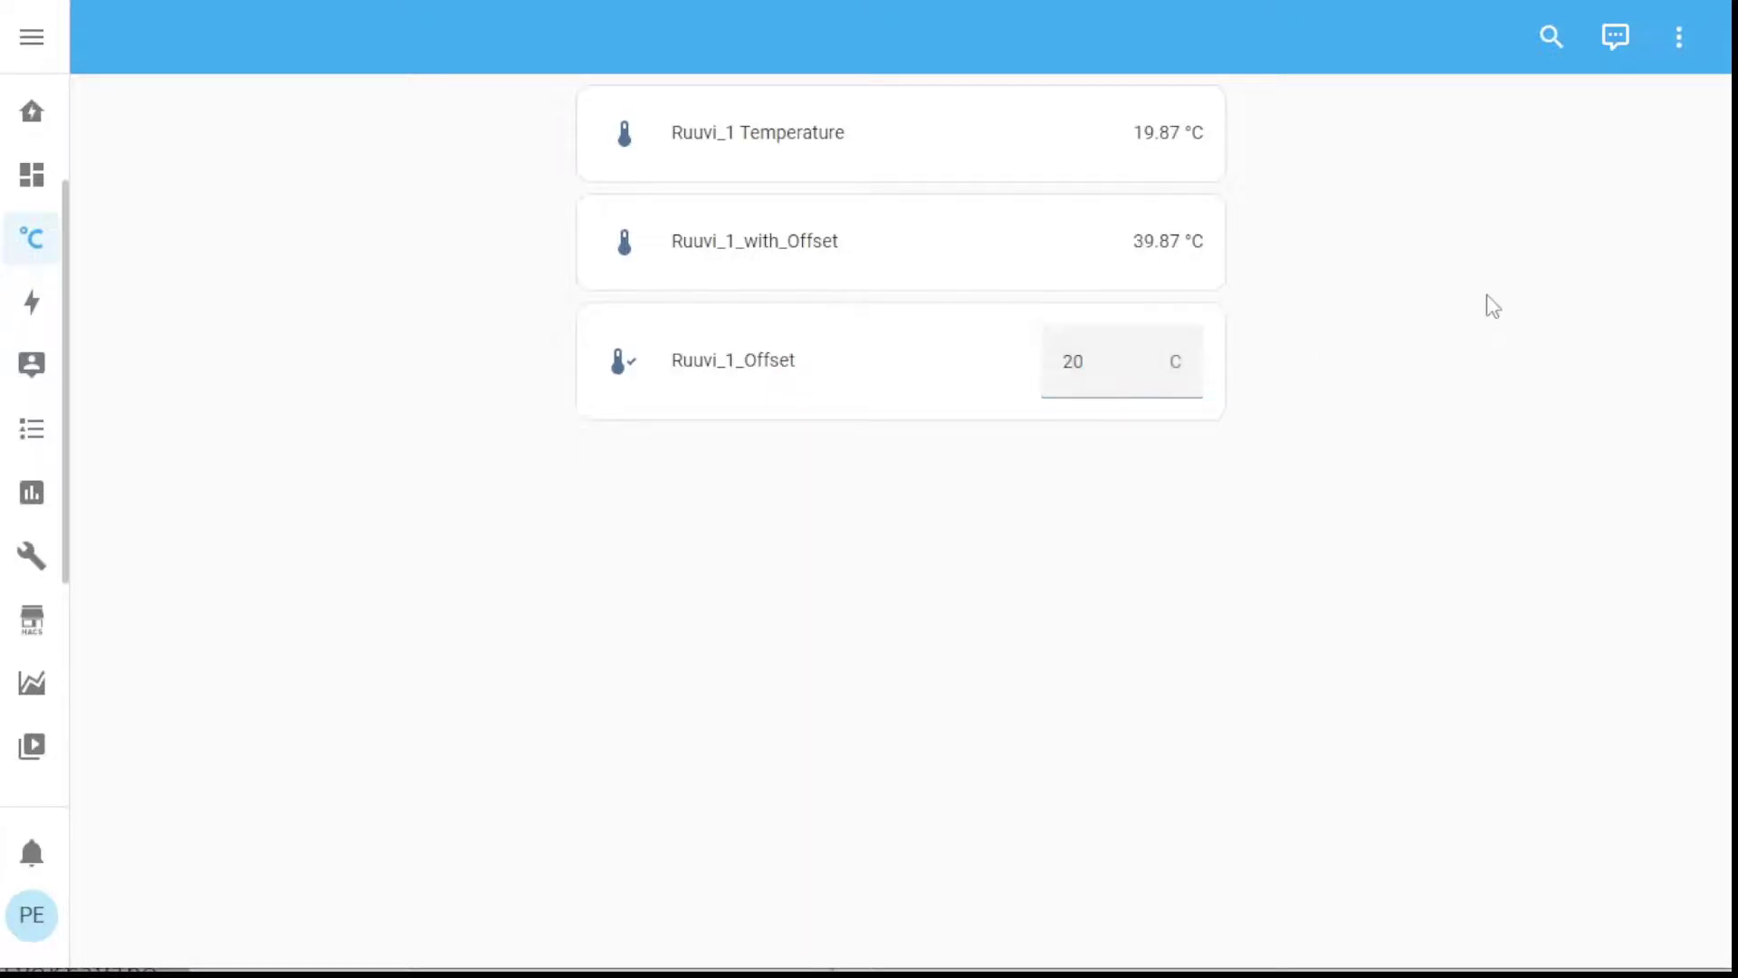
{"action": "left_click", "coordinate": [1146, 369]}
{"action": "left_click", "coordinate": [1146, 369]}
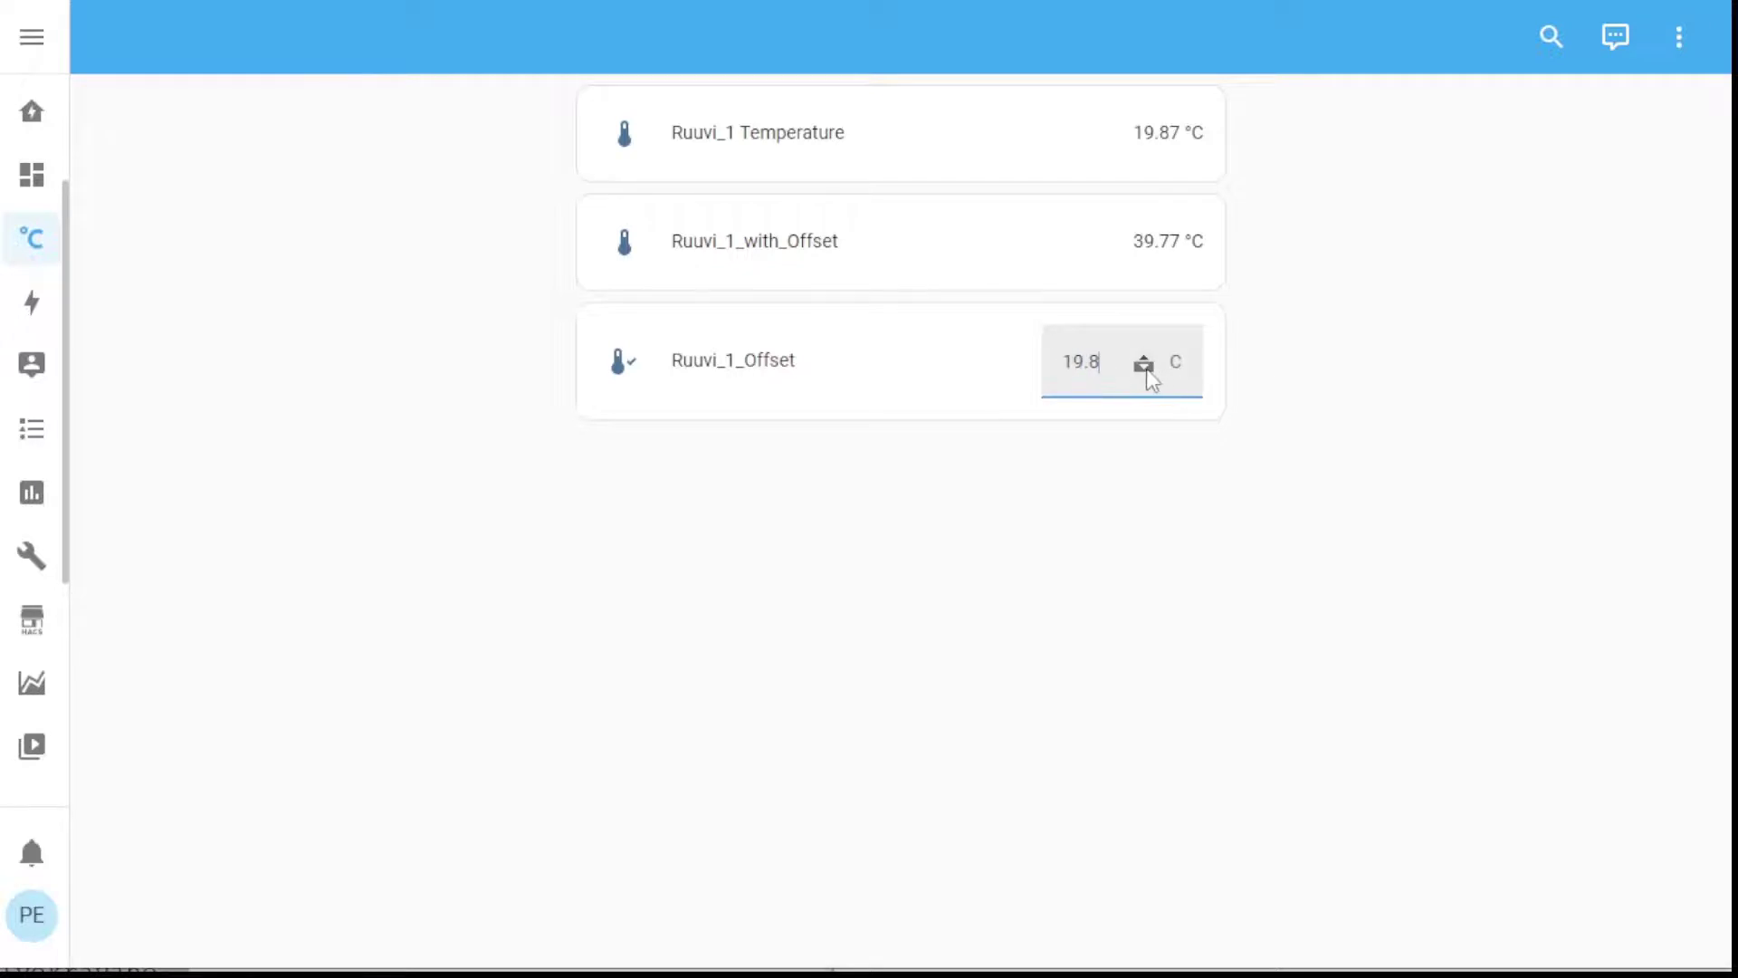
{"action": "left_click_drag", "start_coordinate": [1113, 363], "coordinate": [1050, 370]}
{"action": "type", "text": "10"}
{"action": "left_click", "coordinate": [1475, 346]}
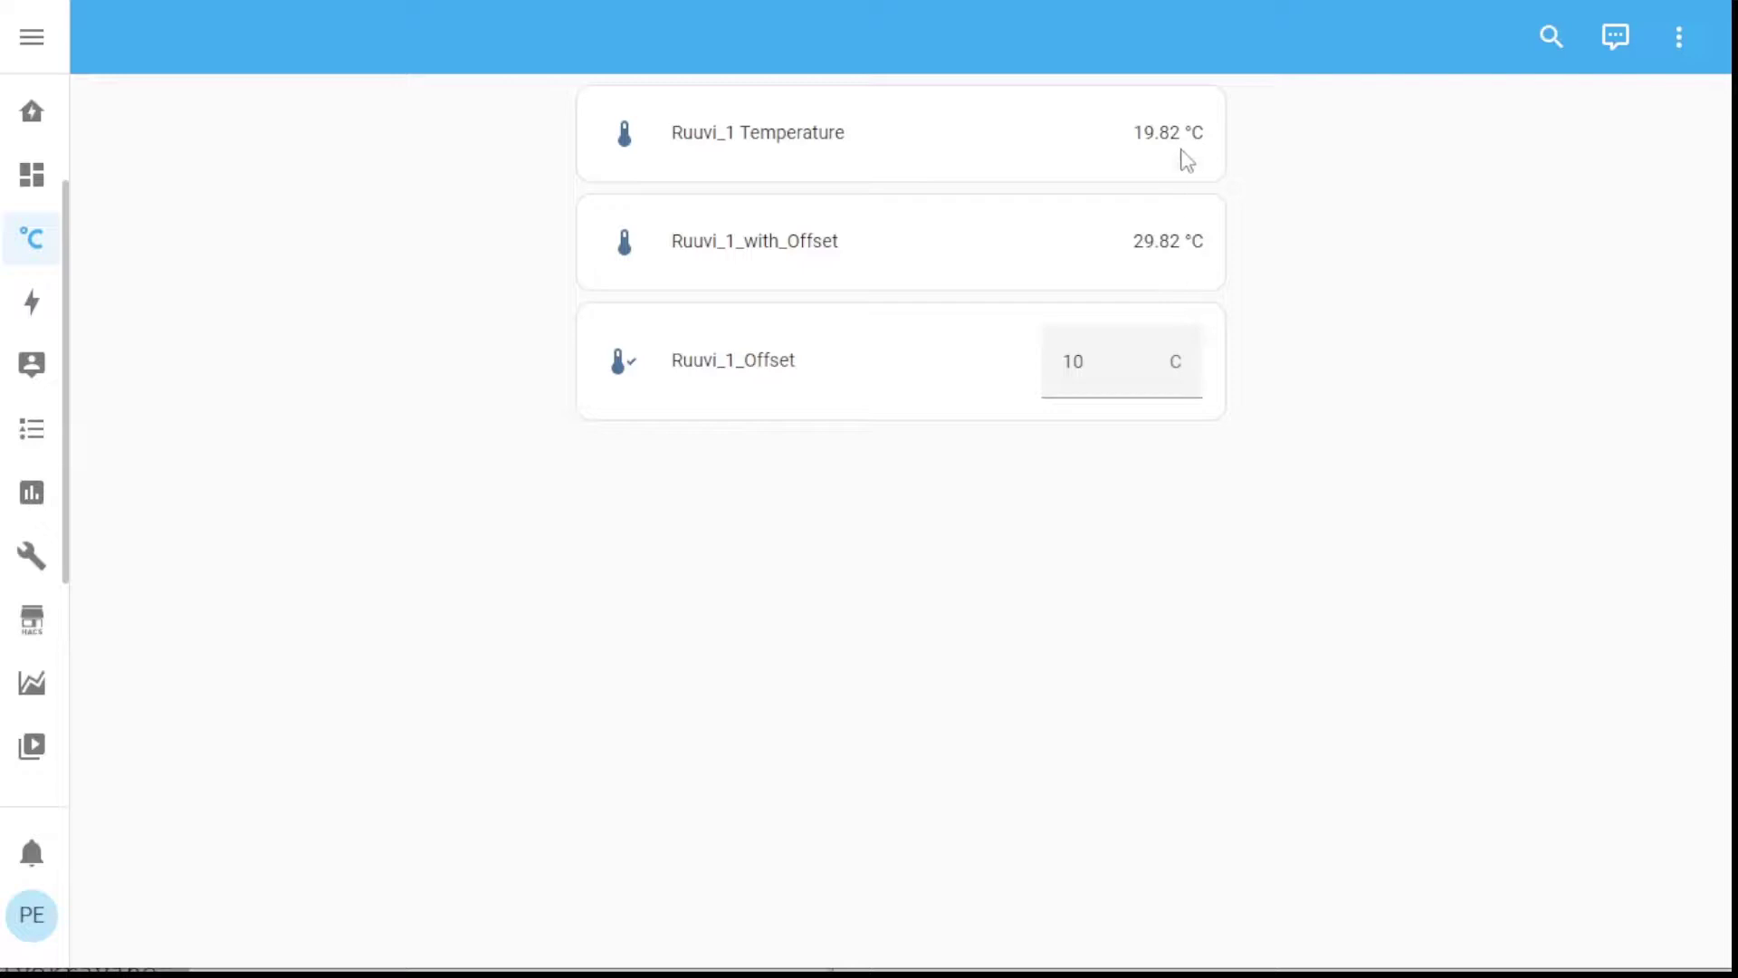
Set Ruuvi_1_Offset to 1, then lower it to 0.8 so Ruuvi_1_with_Offset reads 20.66 °C.
{"action": "double_click", "coordinate": [1106, 364]}
{"action": "type", "text": "1"}
{"action": "key", "text": "Return"}
{"action": "double_click", "coordinate": [1143, 368]}
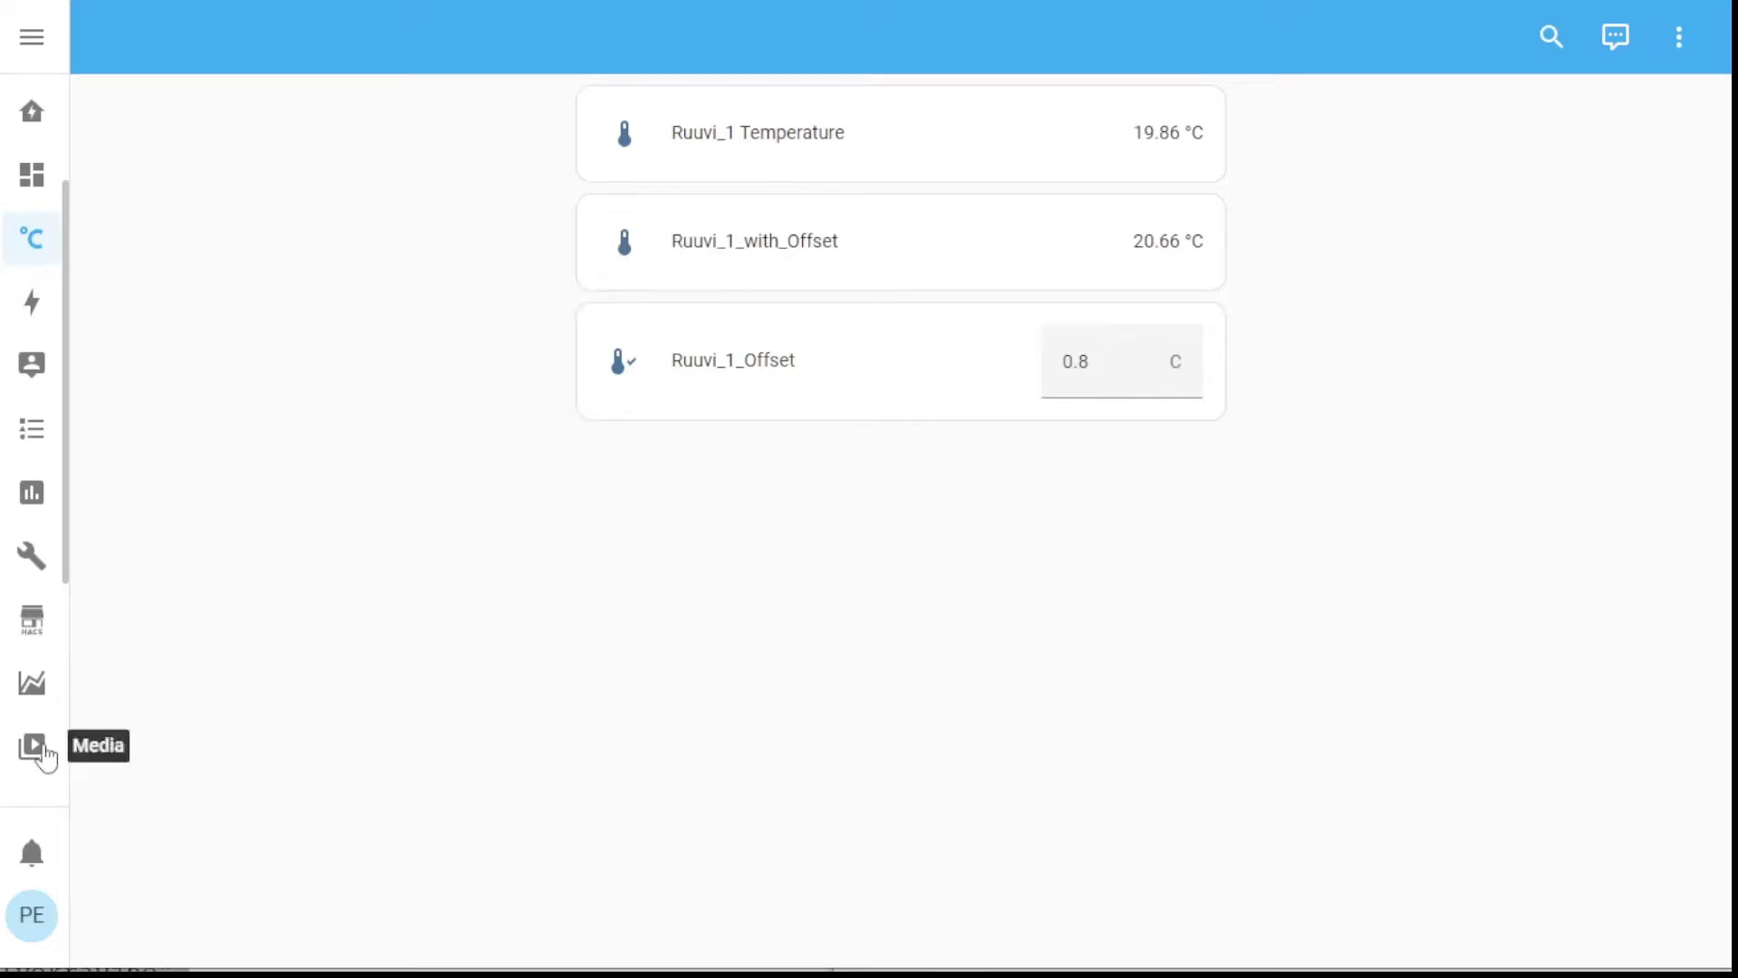
{"action": "scroll", "coordinate": [41, 737], "scroll_direction": "down", "scroll_amount": 4}
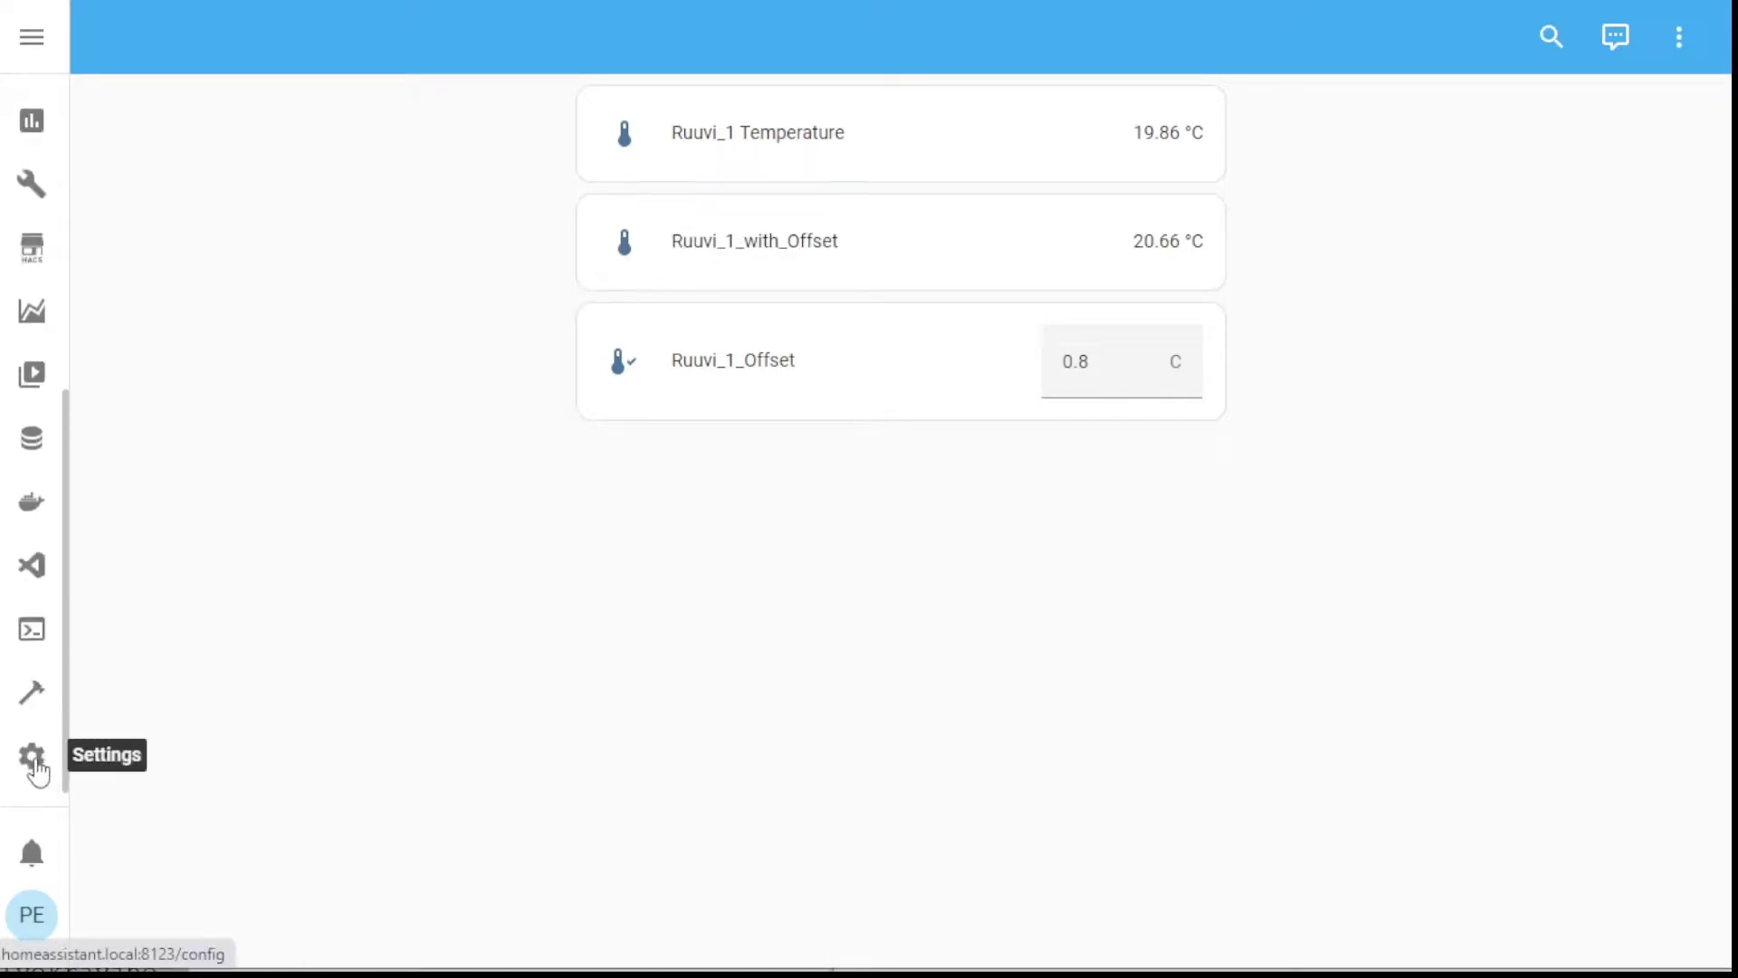
Open configuration.yaml in Studio Code Server to view the Ruuvi_1_with_Offset template sensor.
{"action": "left_click", "coordinate": [35, 575]}
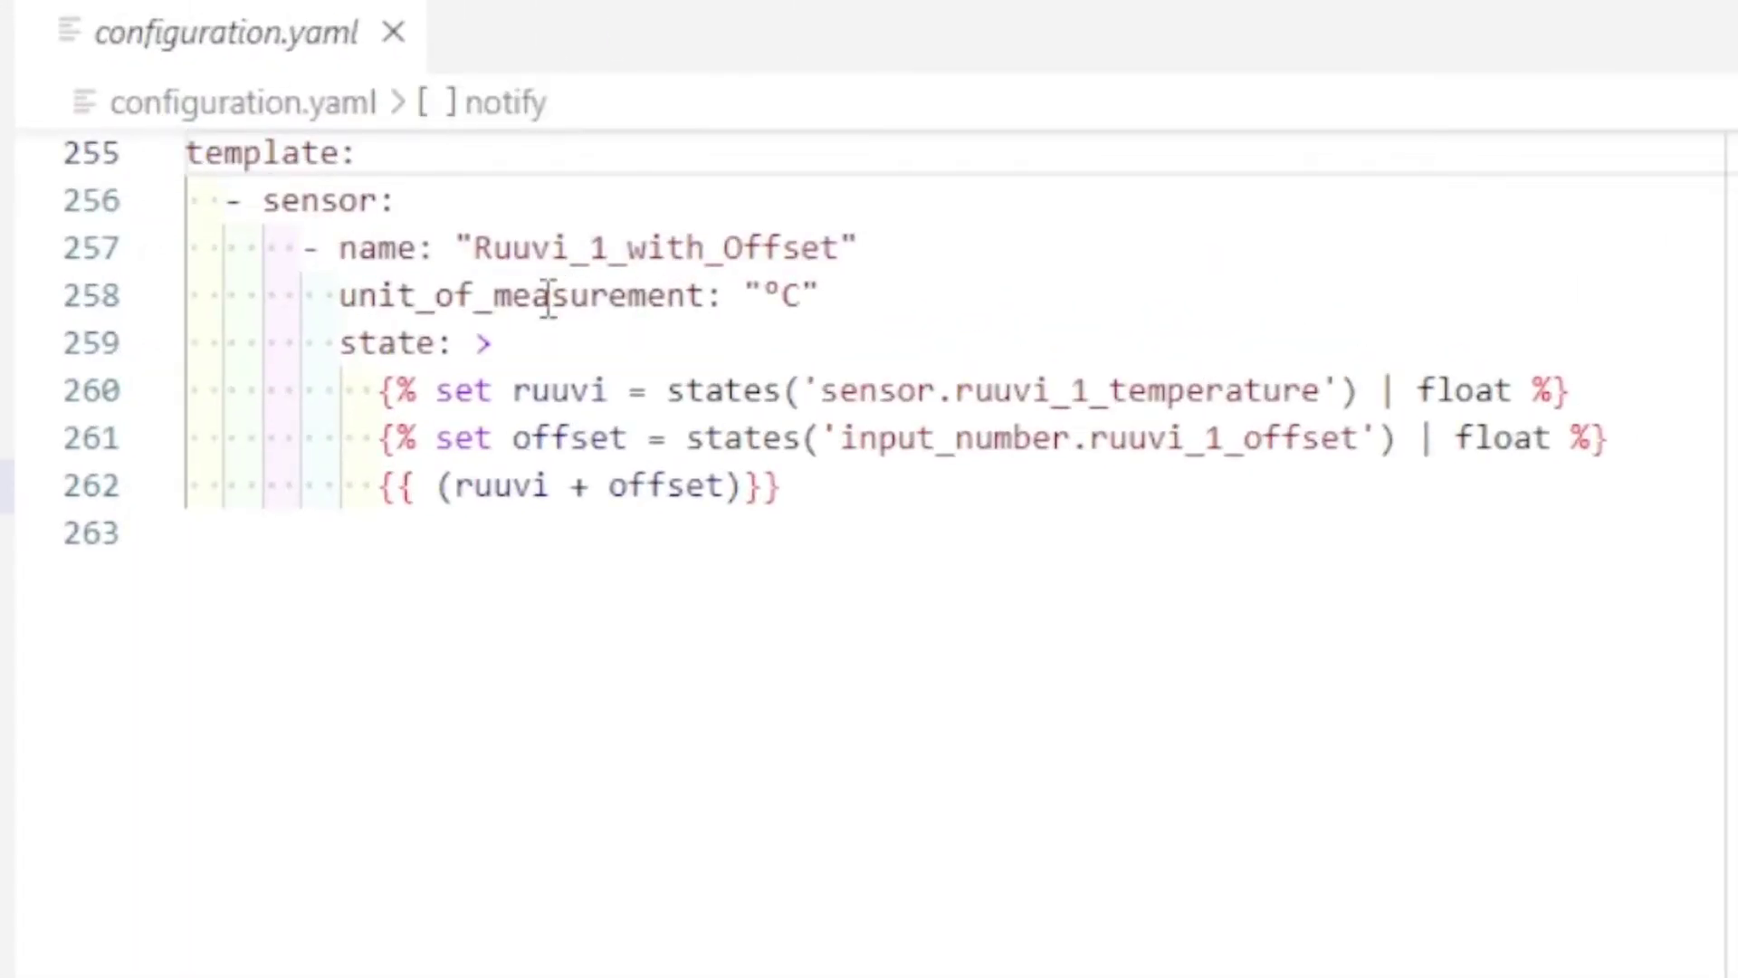
{"action": "mouse_move", "coordinate": [795, 291]}
Show the Helpers list under Devices & Services, including input_number.ruuvi_1_offset.
{"action": "left_click", "coordinate": [34, 759]}
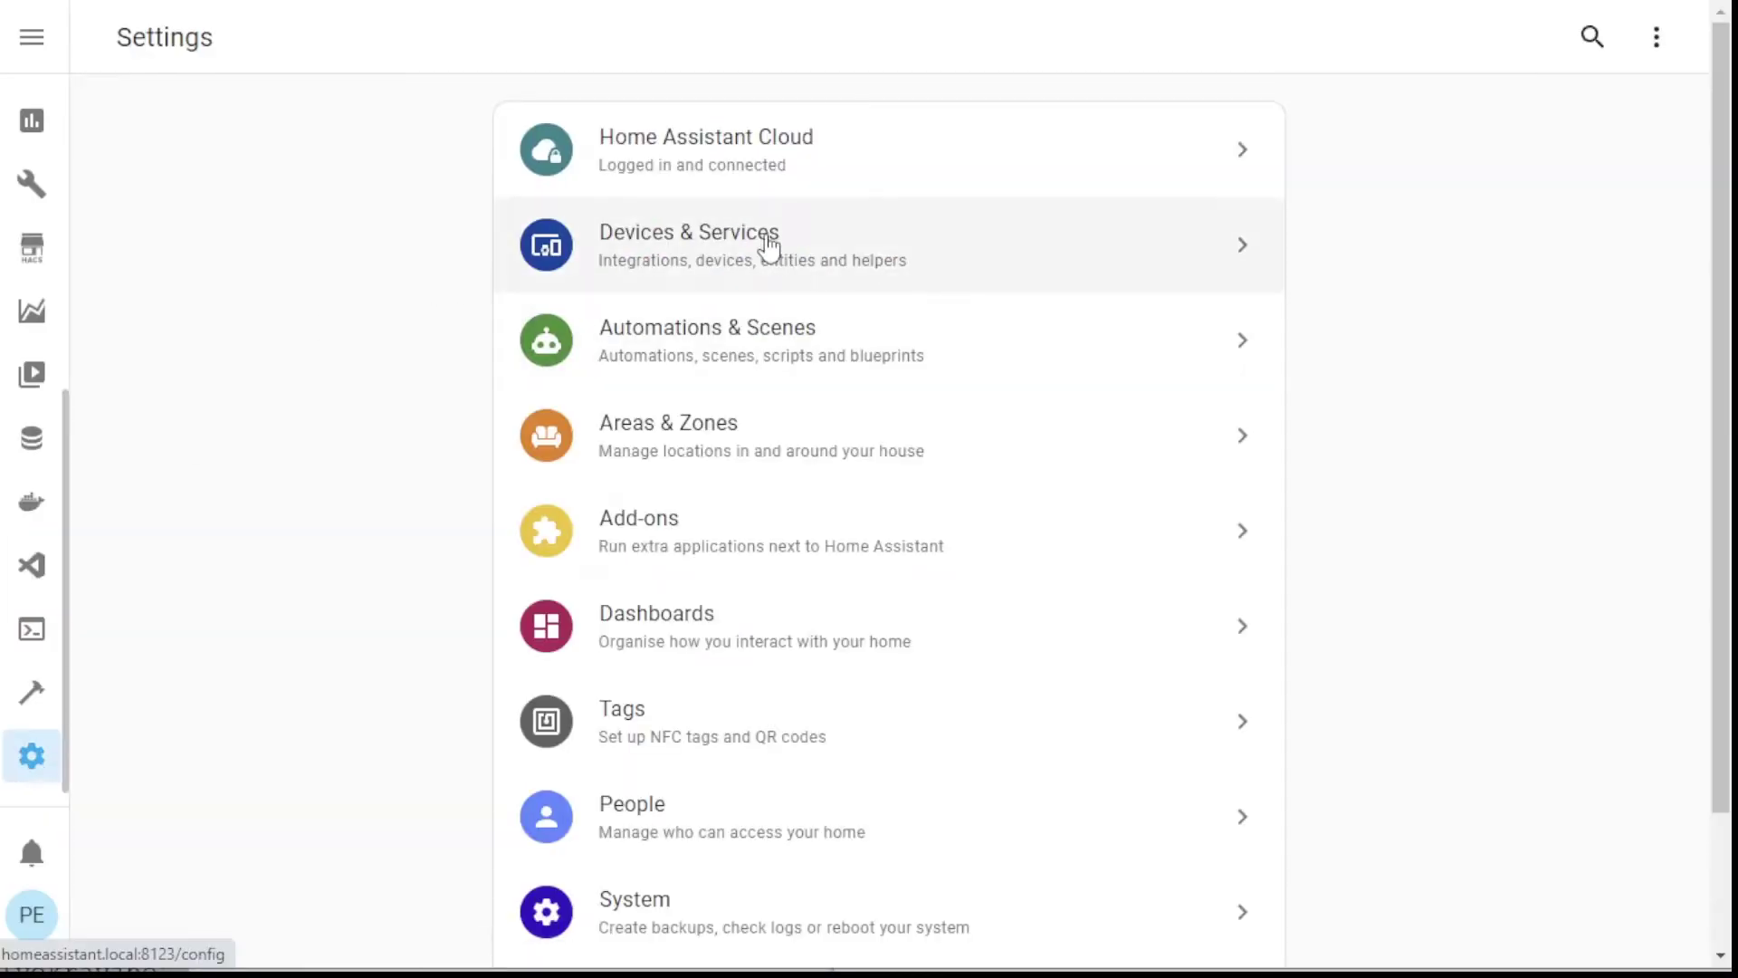
{"action": "left_click", "coordinate": [718, 255]}
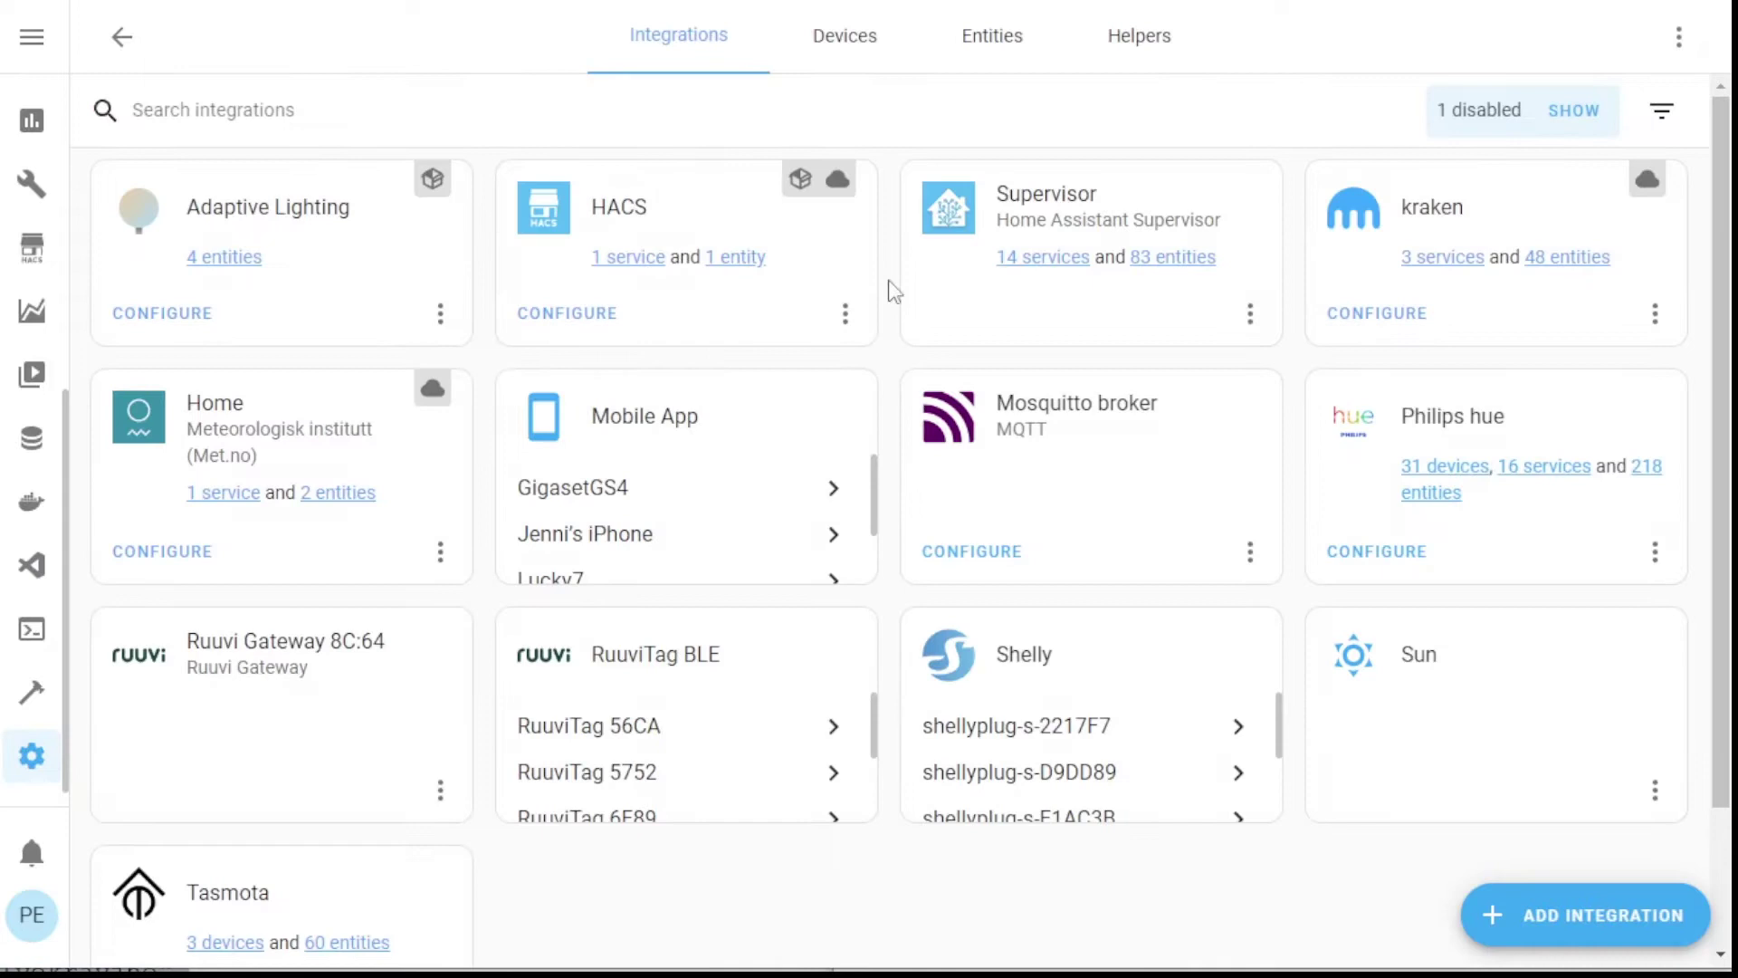
{"action": "left_click", "coordinate": [1139, 38]}
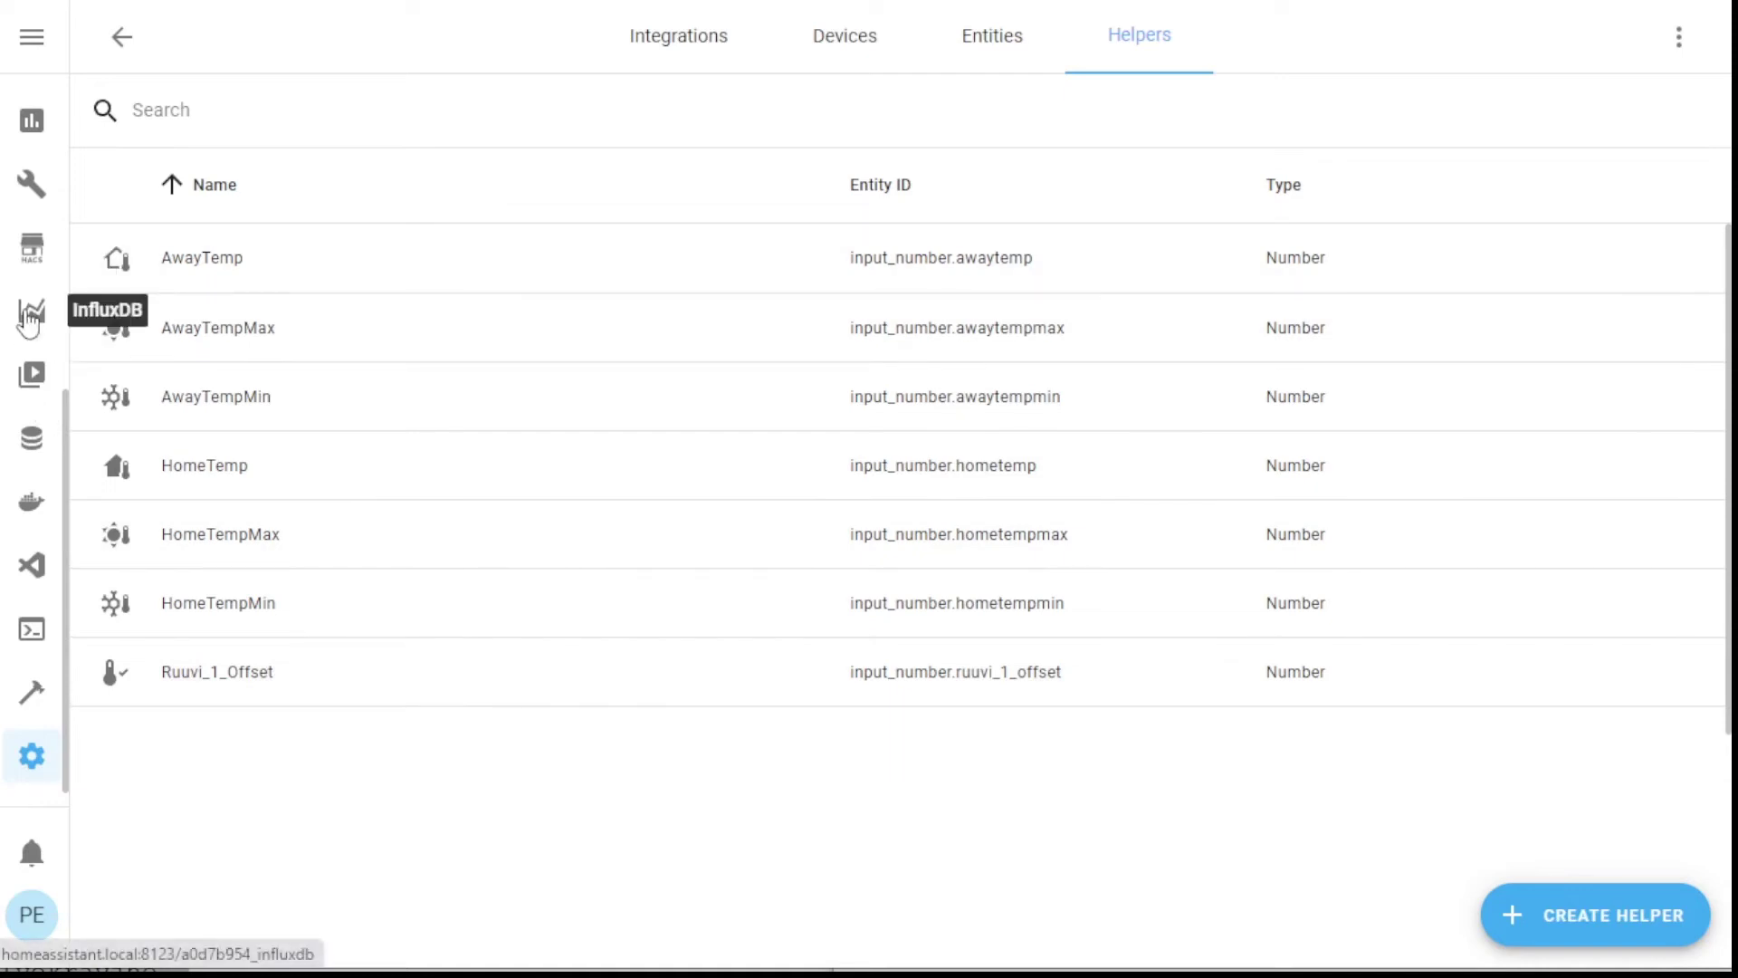
Go back to the Temps dashboard, showing offset 0.8 and 20.66 °C adjusted temperature.
{"action": "scroll", "coordinate": [34, 385], "scroll_direction": "up", "scroll_amount": 6}
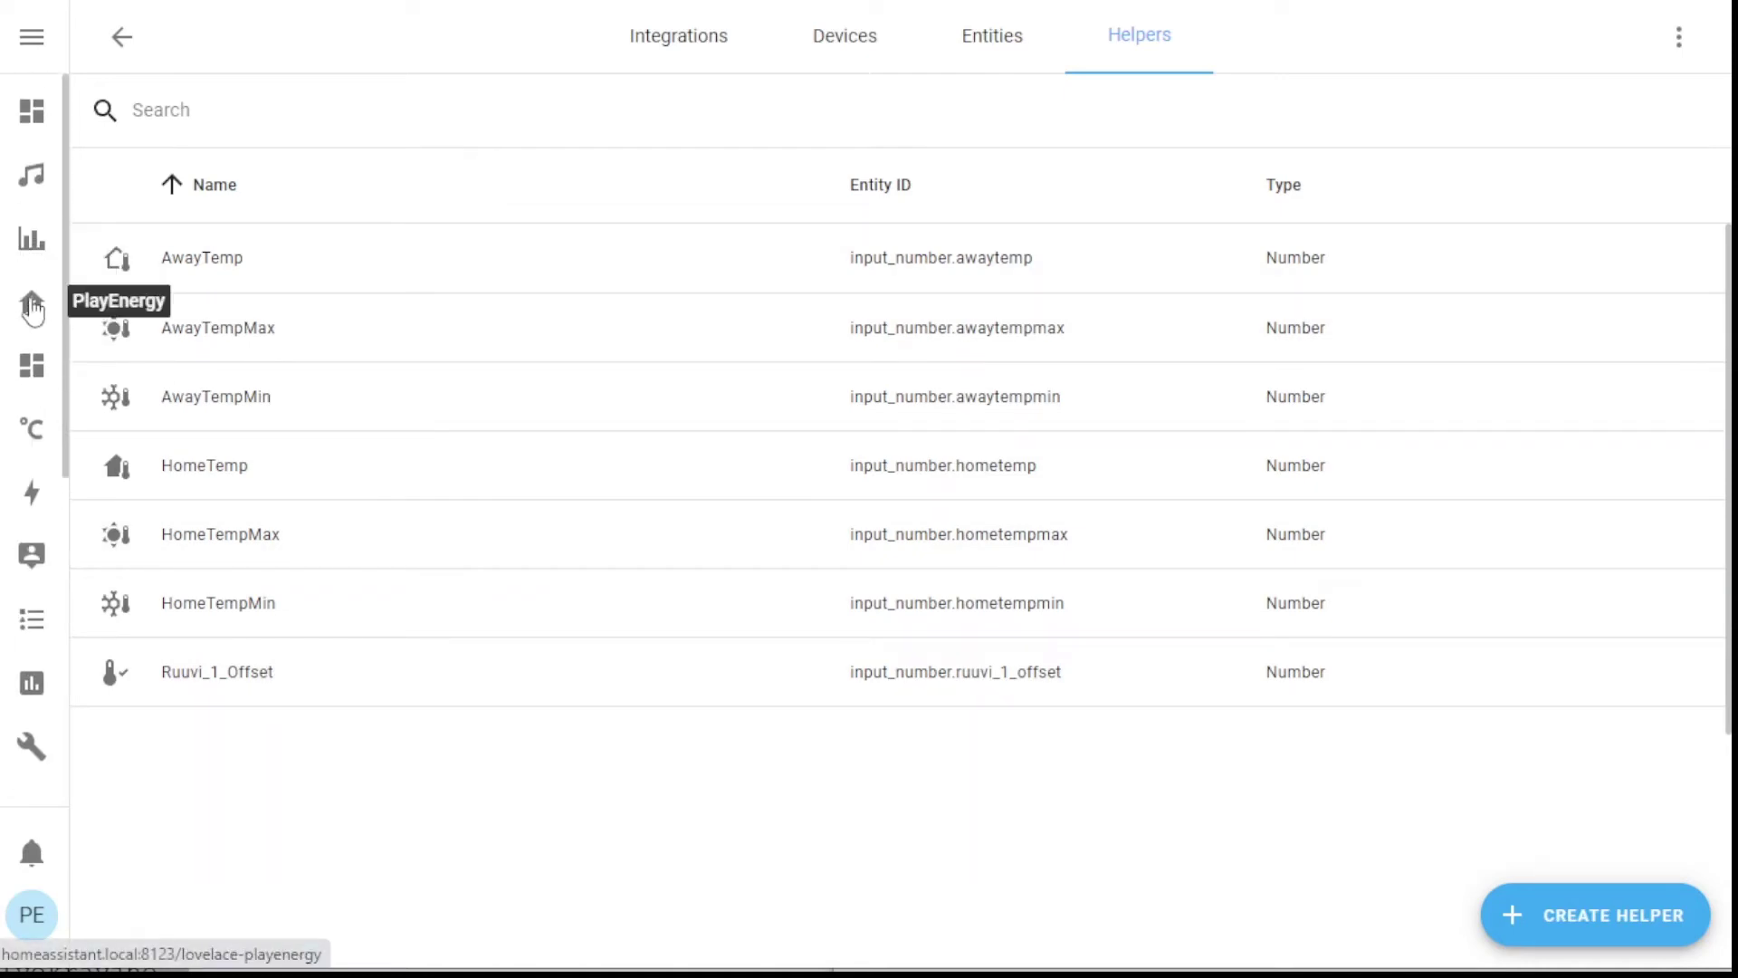
{"action": "left_click", "coordinate": [32, 427]}
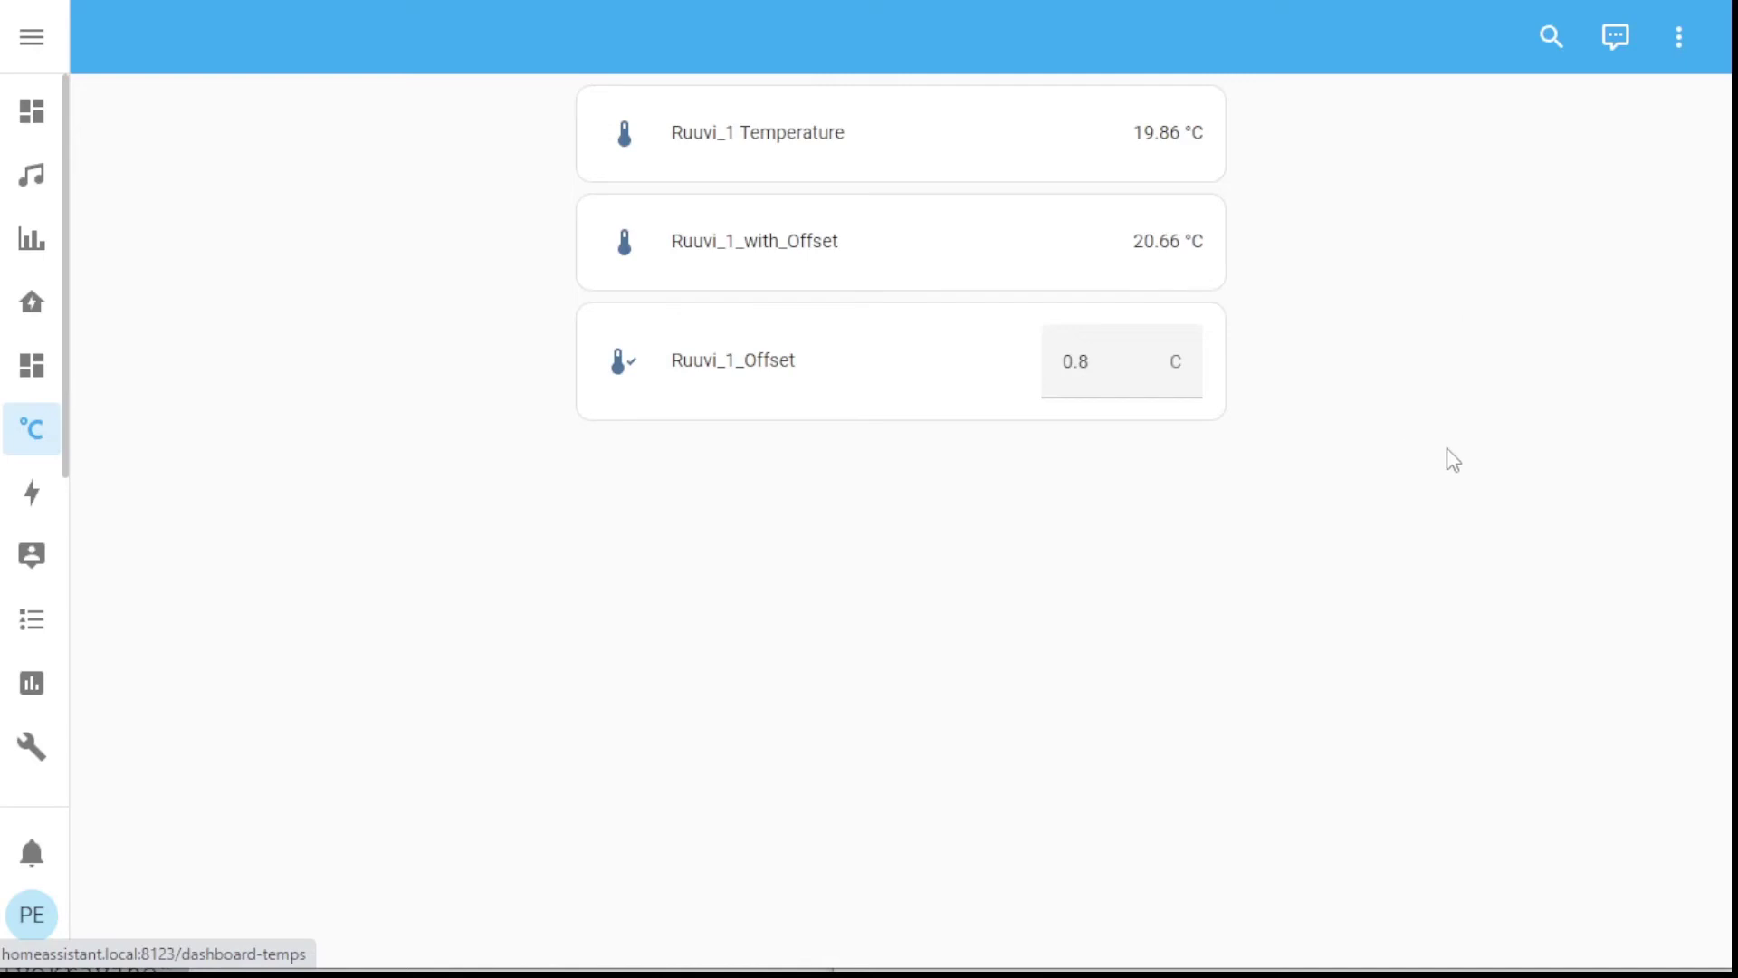